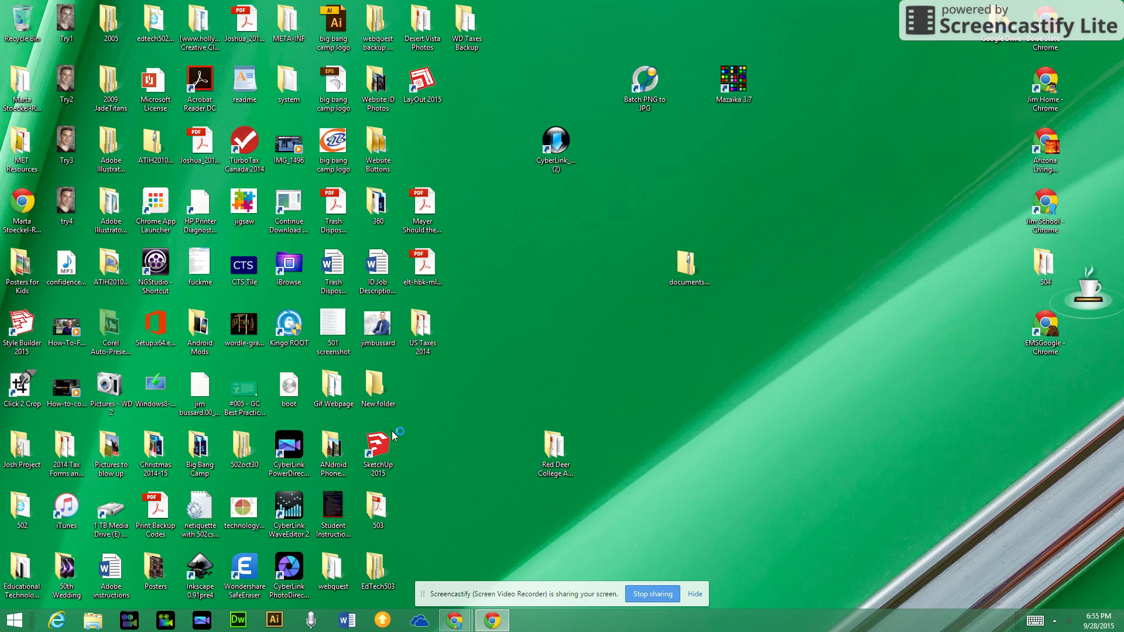
Step: Launch SketchUp 2015 and start a new model with the Simple Template - Feet and Inches
{"action": "left_click", "coordinate": [379, 449]}
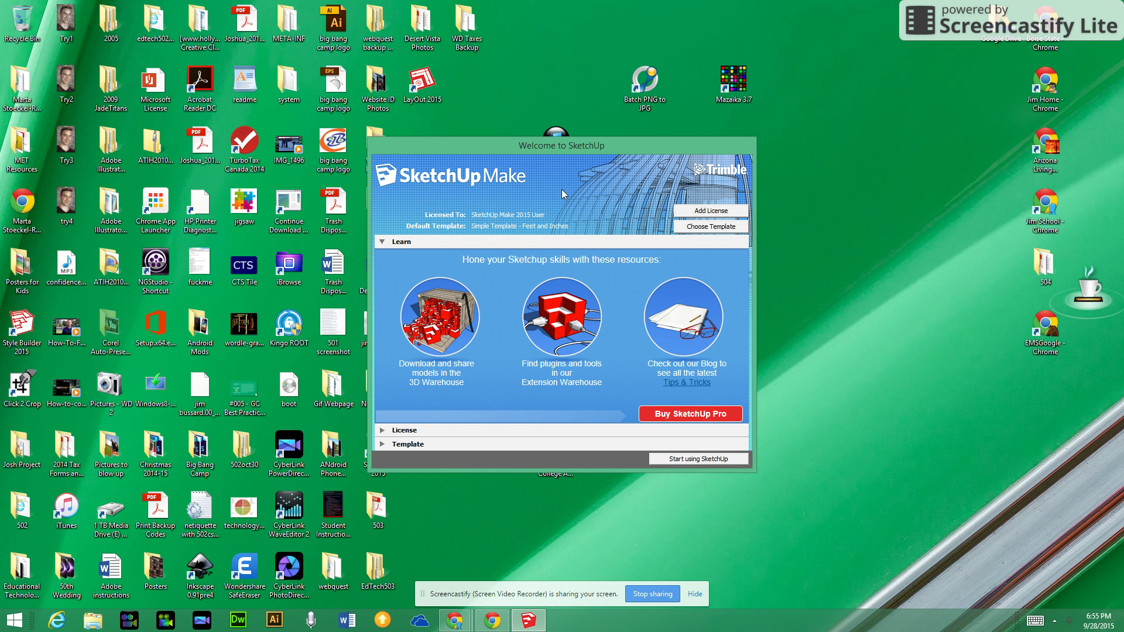
{"action": "left_click", "coordinate": [384, 447]}
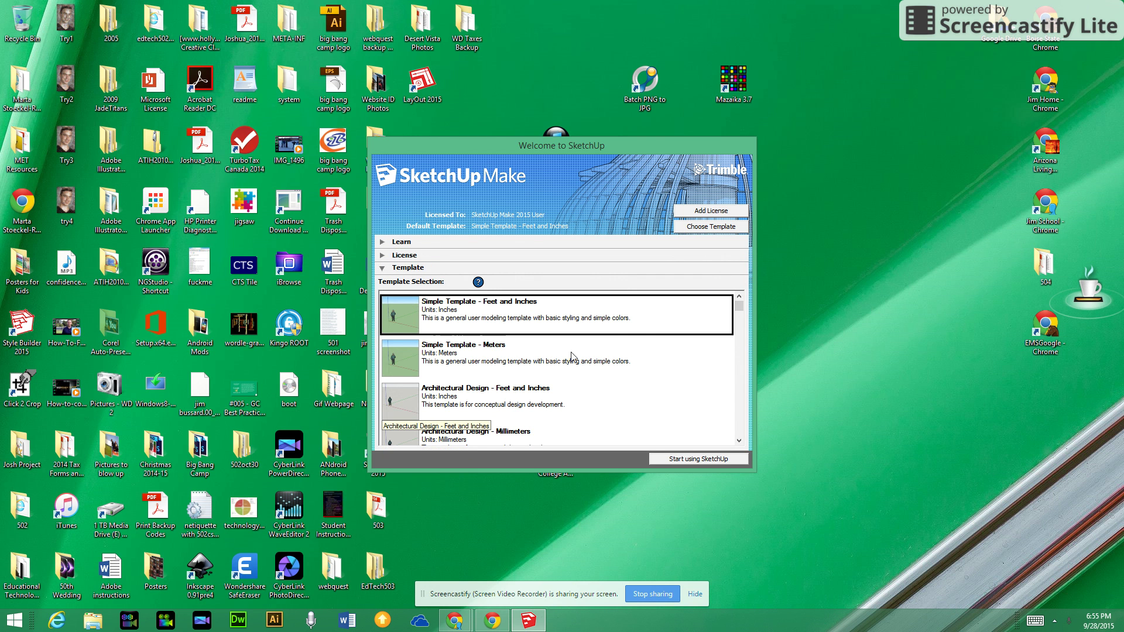
{"action": "scroll", "coordinate": [571, 356], "scroll_direction": "down", "scroll_amount": 5}
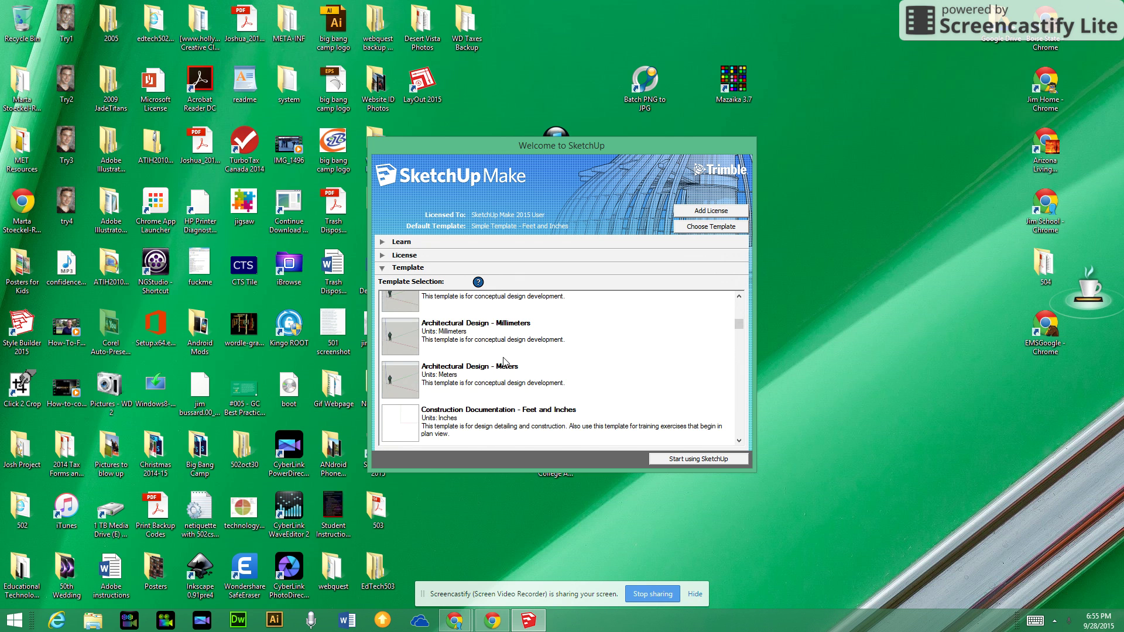
{"action": "scroll", "coordinate": [504, 361], "scroll_direction": "down", "scroll_amount": 1}
{"action": "scroll", "coordinate": [541, 368], "scroll_direction": "up", "scroll_amount": 4}
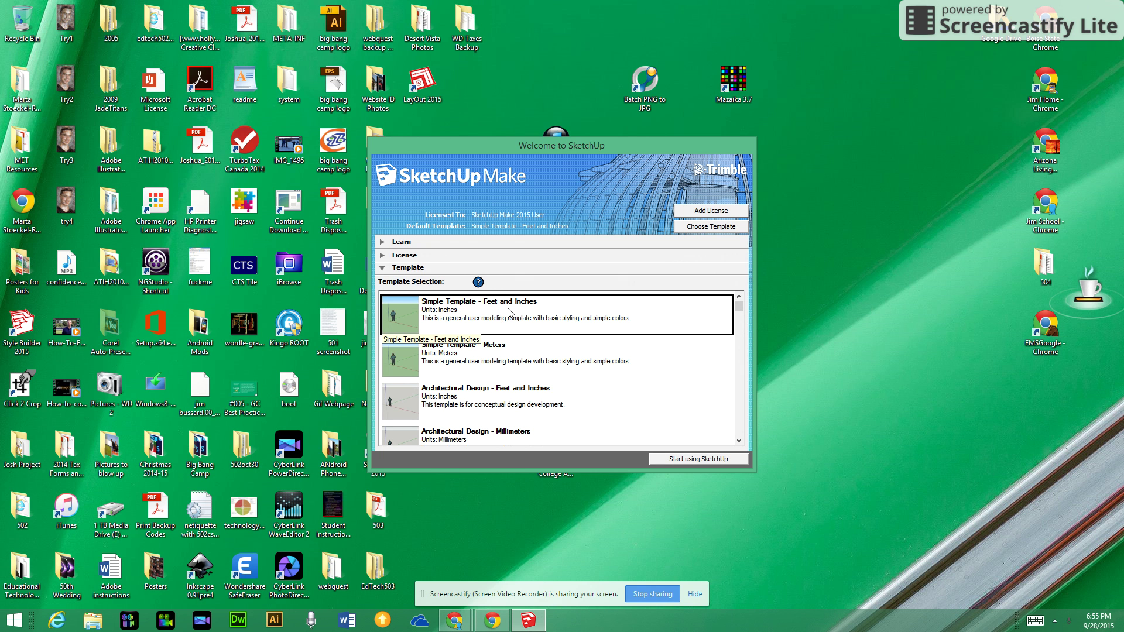
{"action": "left_click", "coordinate": [677, 460]}
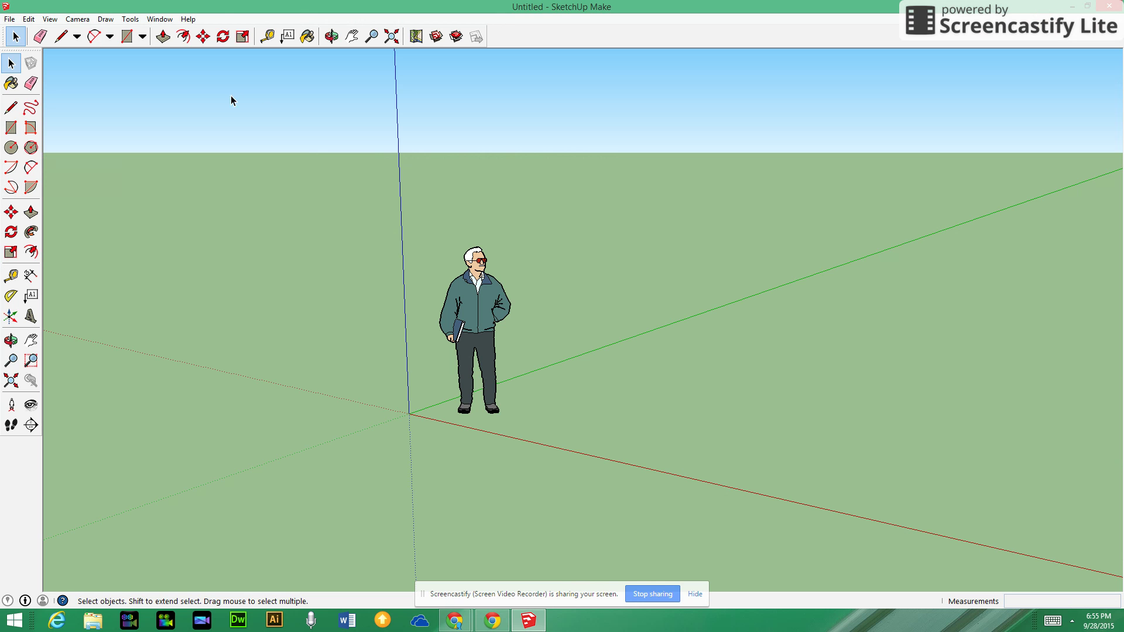
Step: Draw a 20" by 16" rectangle flat on the ground beside the standing figure
{"action": "left_click", "coordinate": [126, 36]}
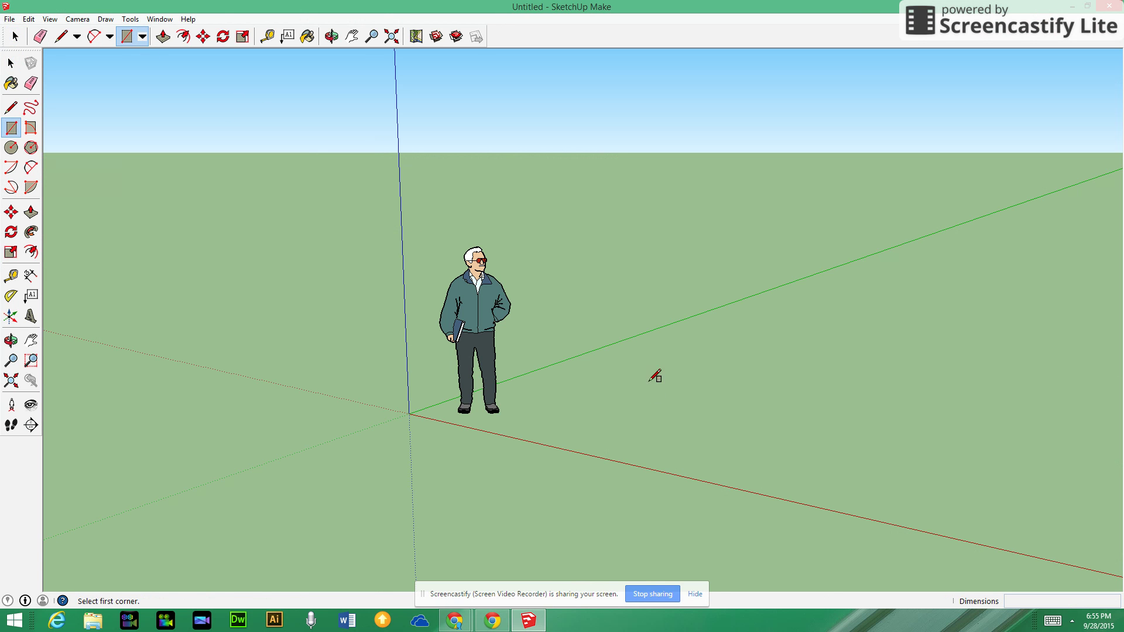
{"action": "left_click", "coordinate": [614, 406]}
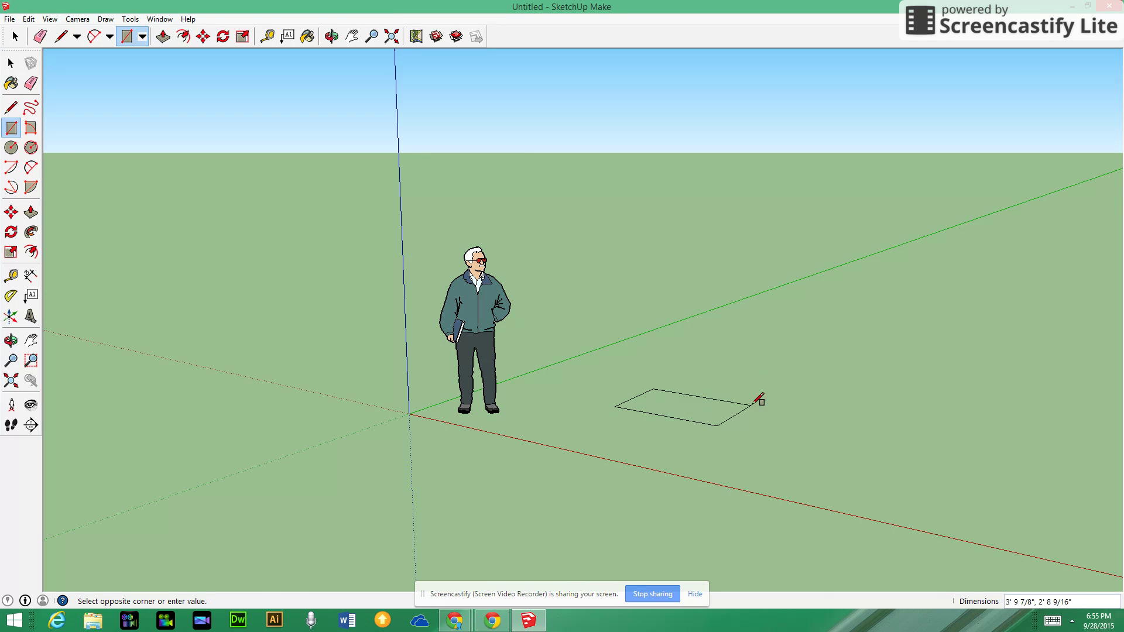
{"action": "left_click", "coordinate": [783, 377]}
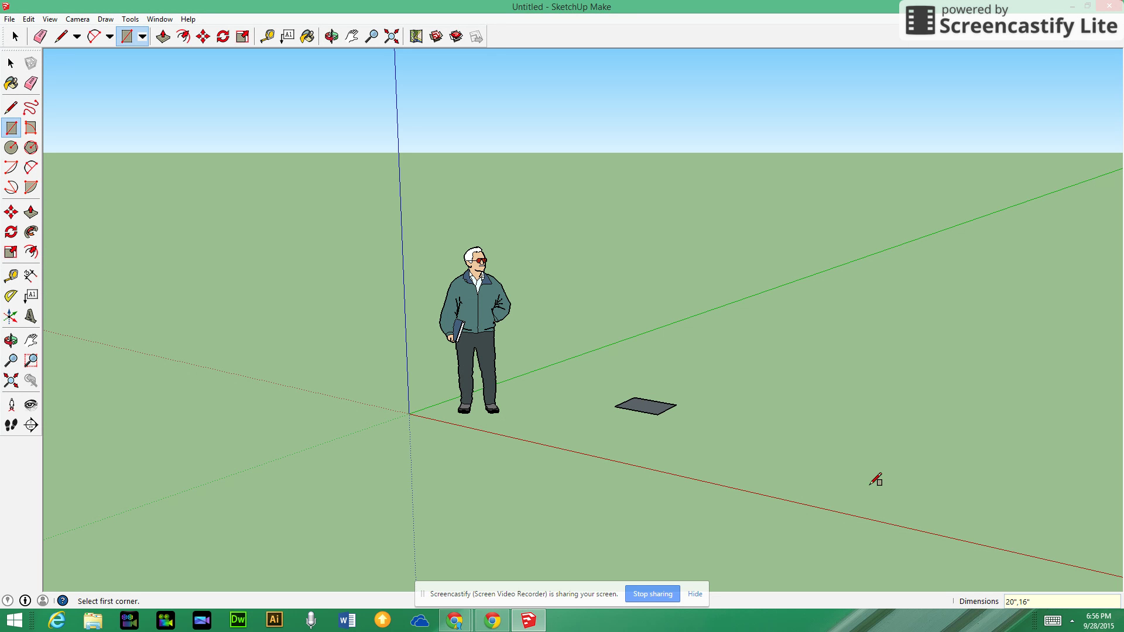
Step: Push/Pull the rectangle upward by .75" to make a board
{"action": "scroll", "coordinate": [644, 404], "scroll_direction": "up", "scroll_amount": 3}
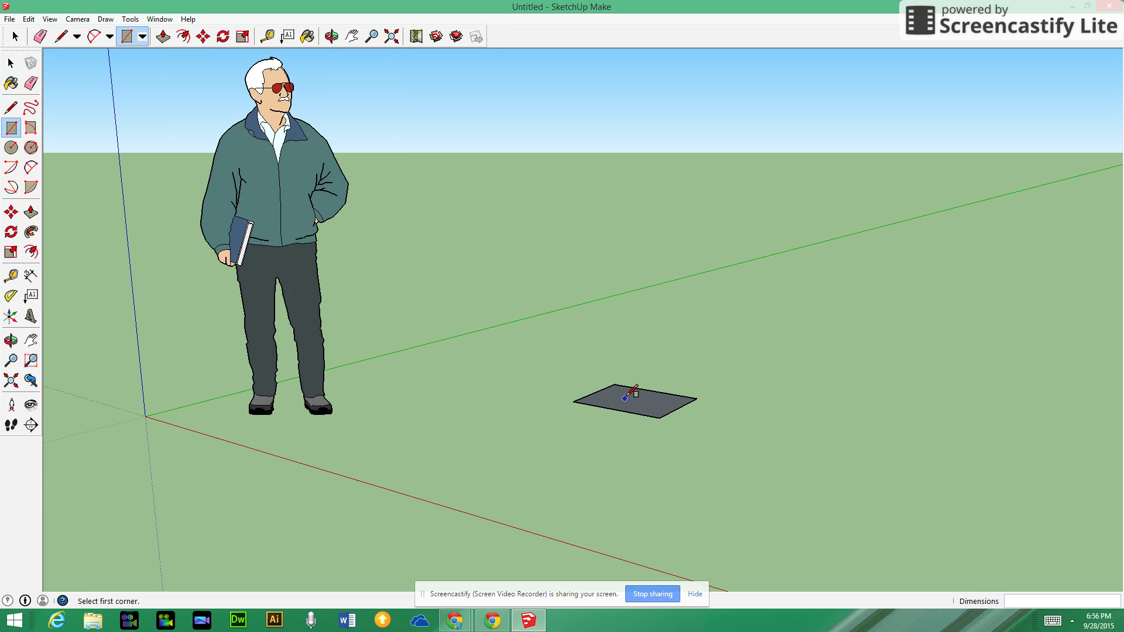
{"action": "scroll", "coordinate": [702, 381], "scroll_direction": "up", "scroll_amount": 3}
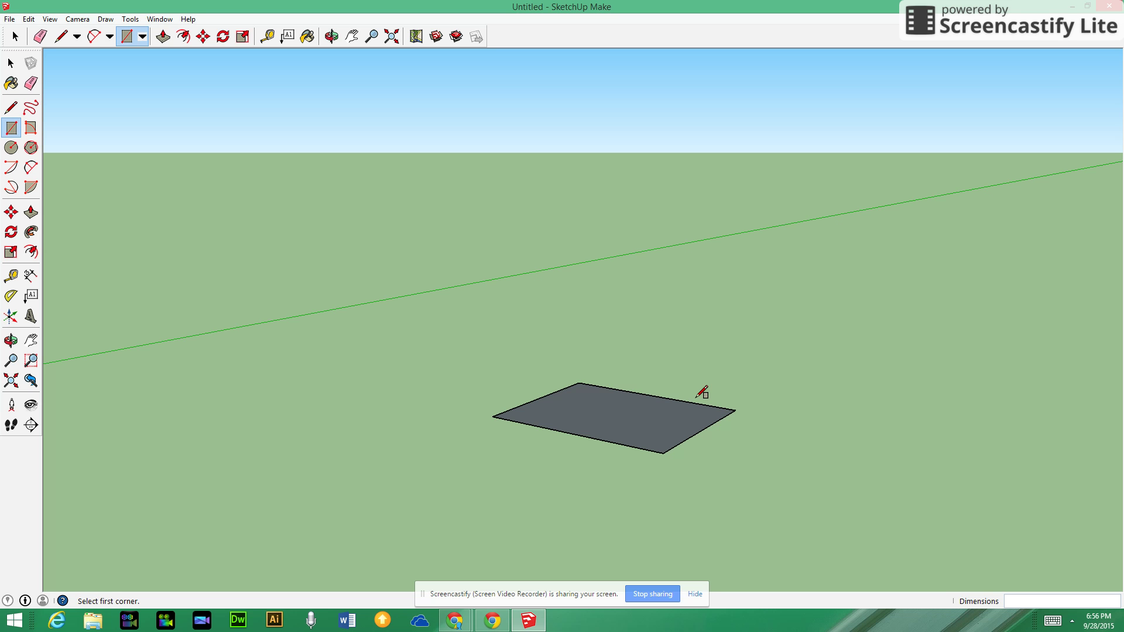
{"action": "scroll", "coordinate": [764, 417], "scroll_direction": "down", "scroll_amount": 1}
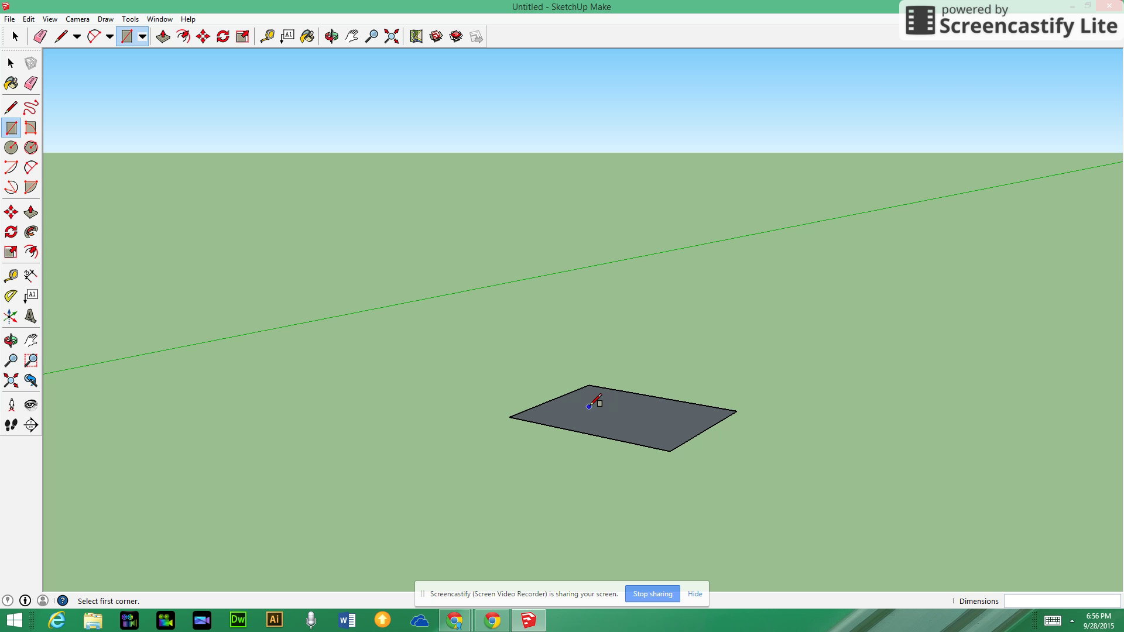
{"action": "middle_click_drag", "start_coordinate": [452, 336], "coordinate": [703, 464]}
{"action": "key", "text": "r"}
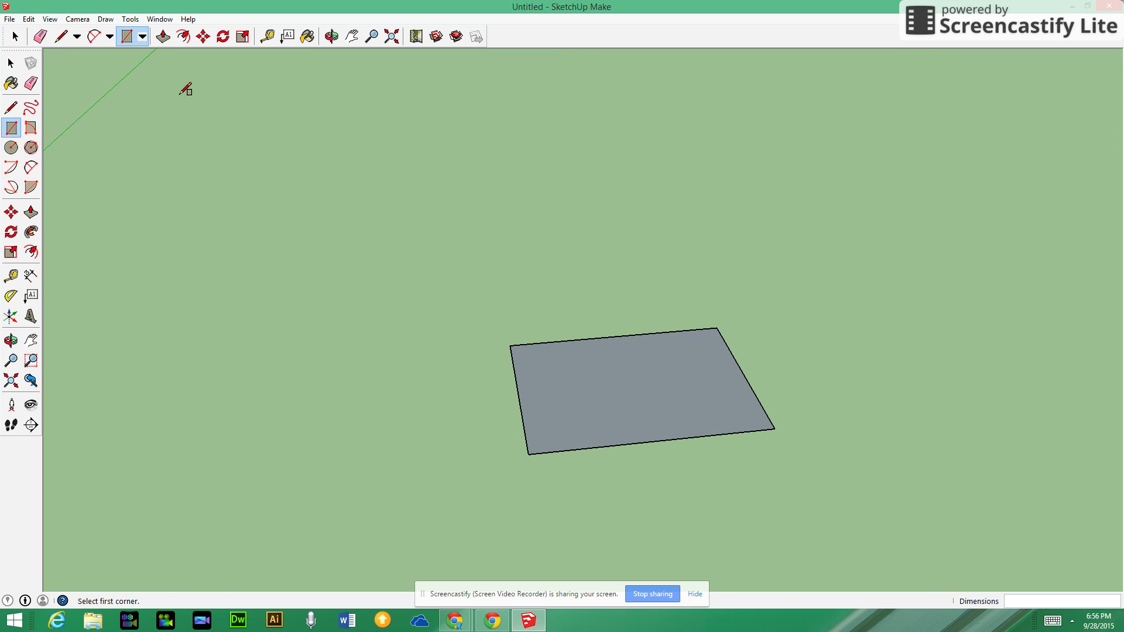
{"action": "left_click", "coordinate": [62, 39]}
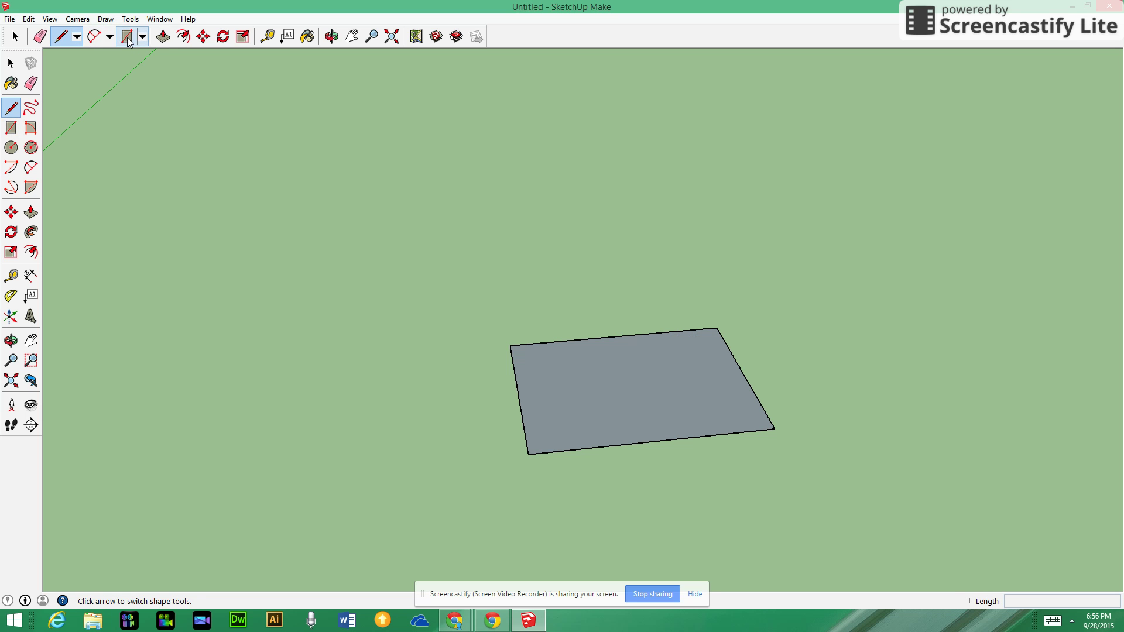
{"action": "left_click", "coordinate": [163, 40]}
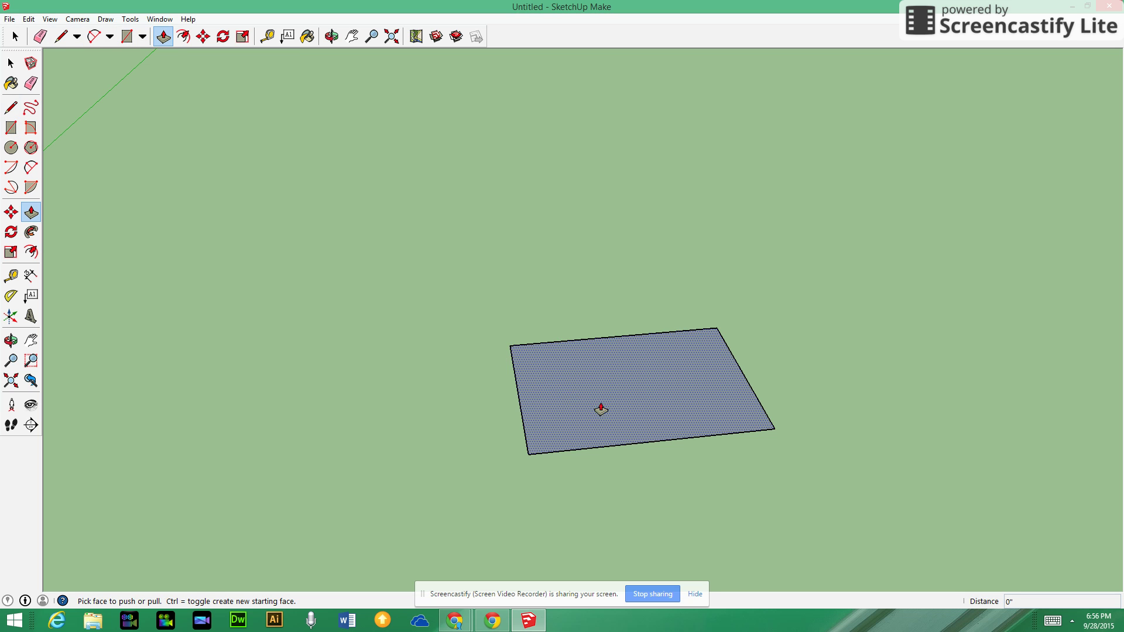
{"action": "left_click_drag", "start_coordinate": [570, 404], "coordinate": [622, 253]}
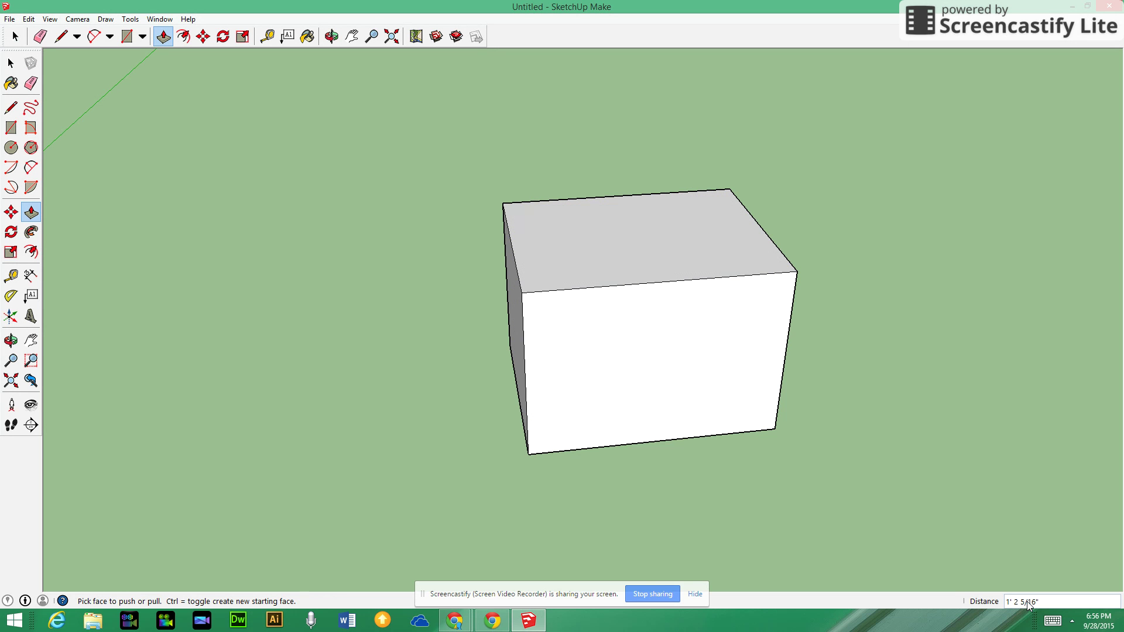
{"action": "type", "text": ".75\""}
{"action": "key", "text": "Return"}
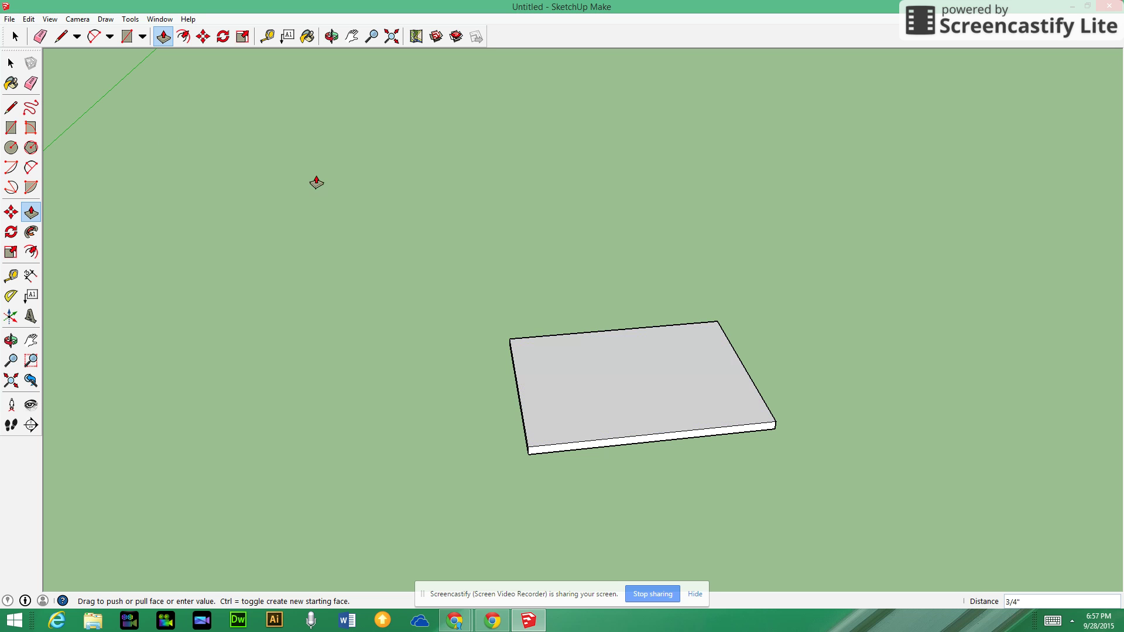
Step: Draw two rectangles, each 1' 8" by about 3", on the board's top face along its two long edges
{"action": "left_click", "coordinate": [126, 36]}
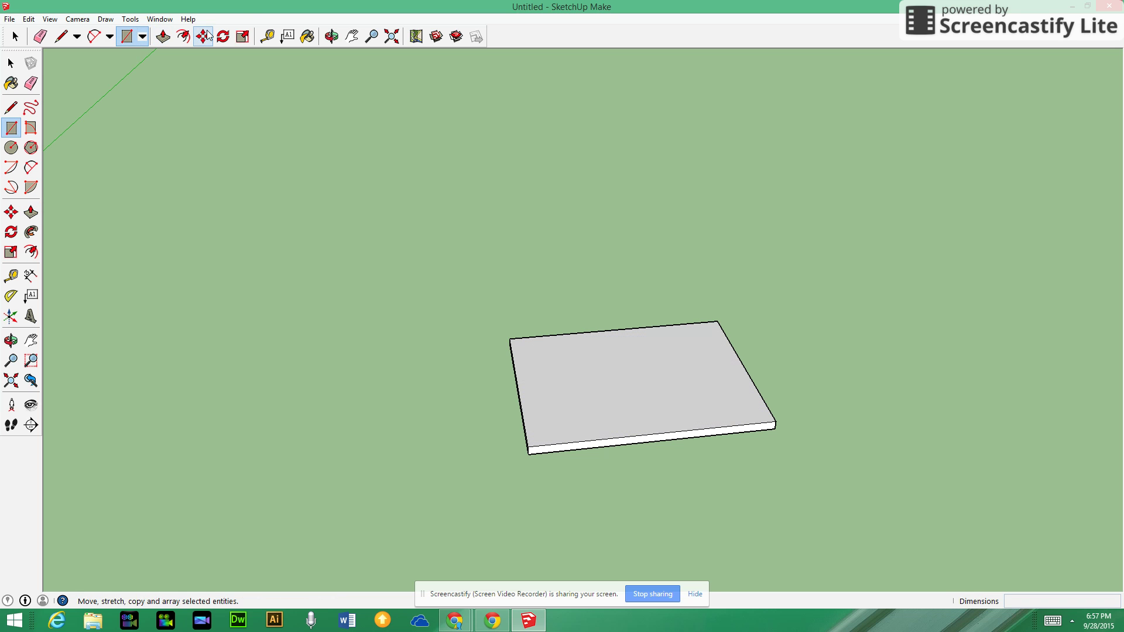
{"action": "left_click", "coordinate": [510, 339]}
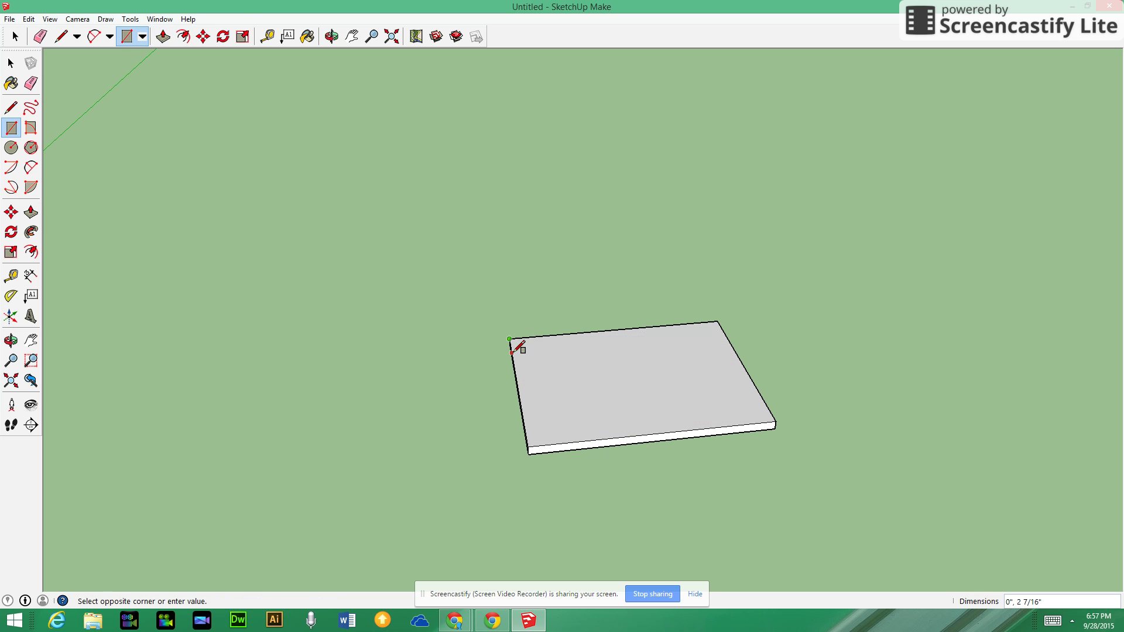
{"action": "left_click", "coordinate": [726, 337]}
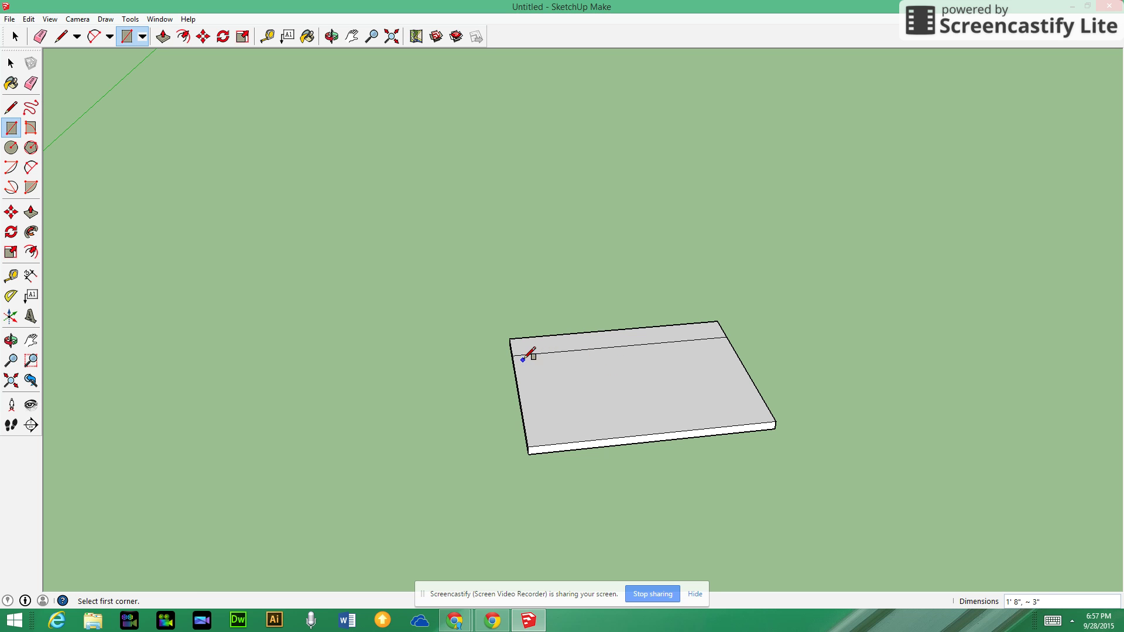
{"action": "left_click", "coordinate": [776, 422]}
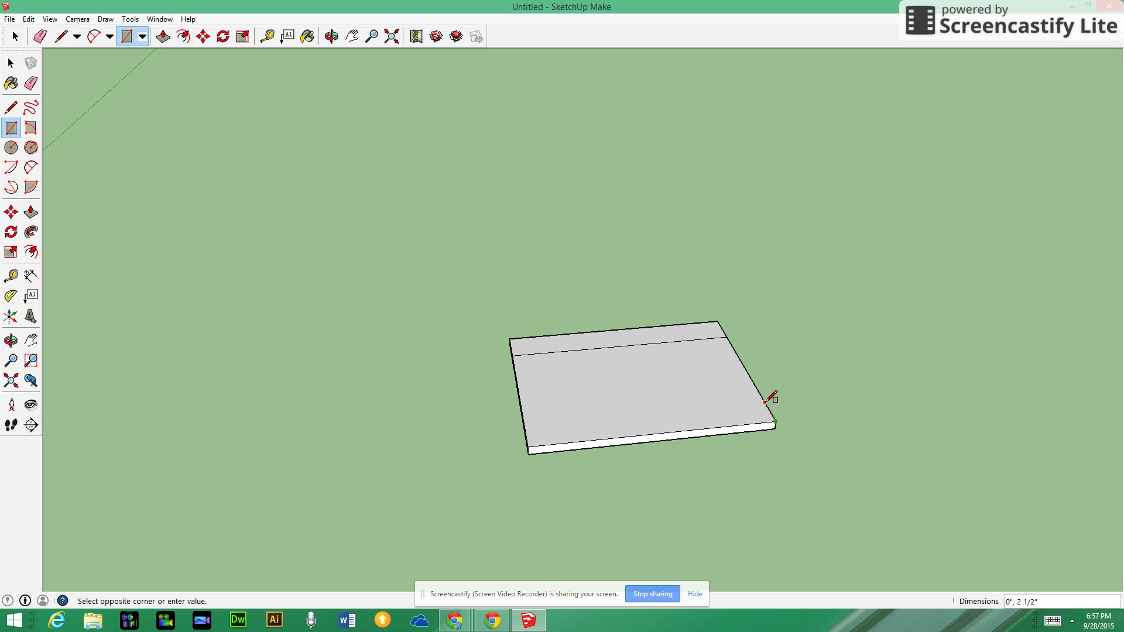
{"action": "left_click", "coordinate": [524, 422]}
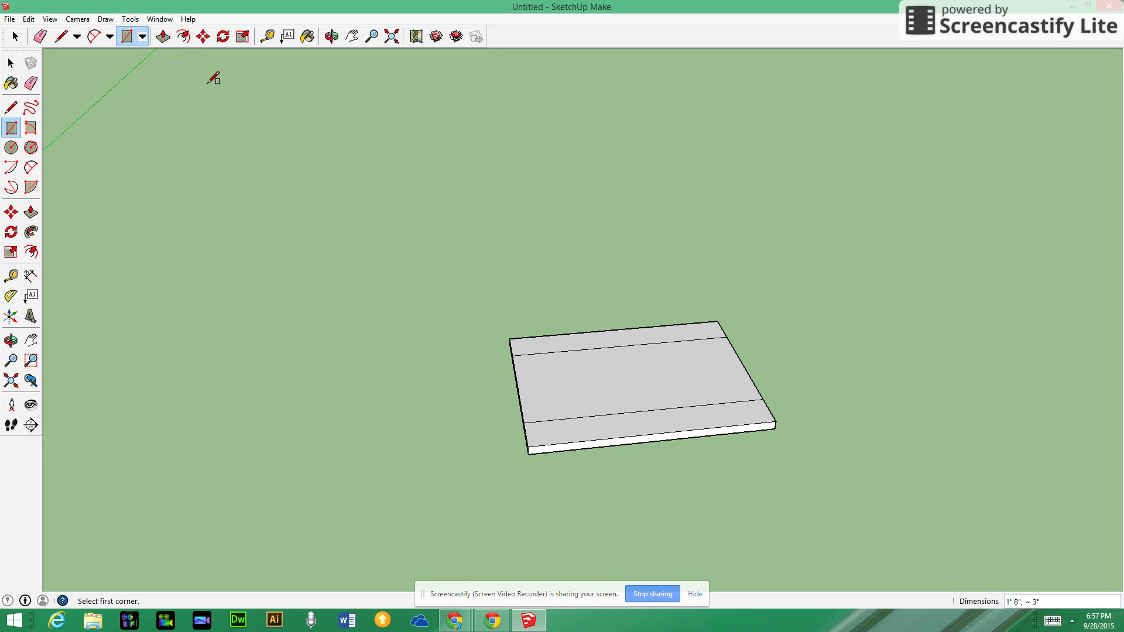
Step: Try to pull the first long edge strip up about 2 5/16" from the board's top face
{"action": "left_click", "coordinate": [163, 36]}
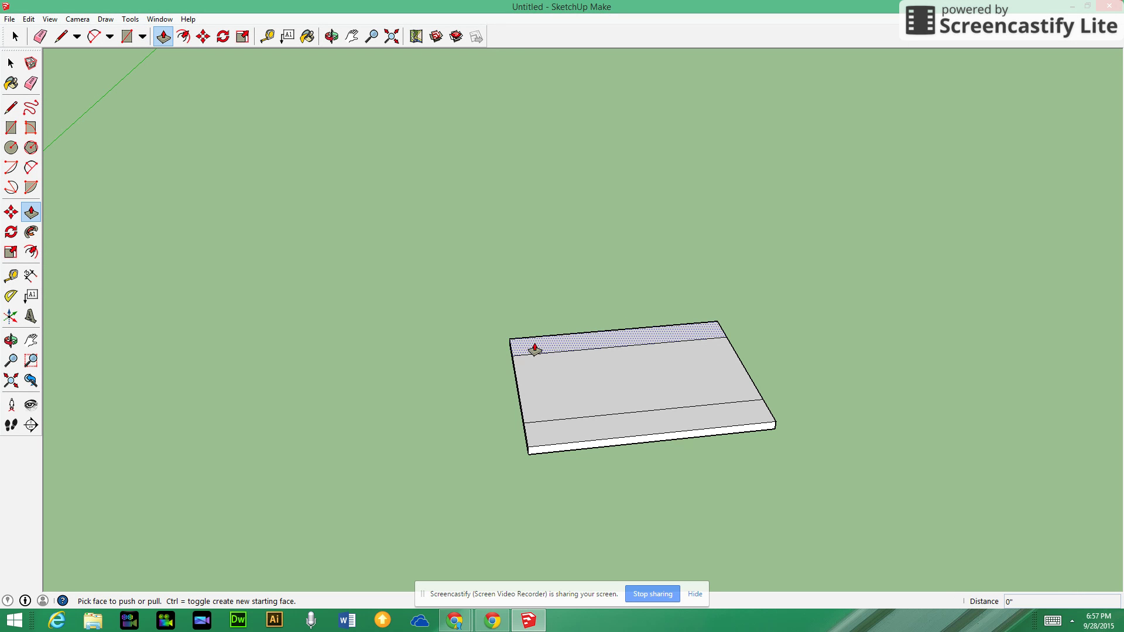
{"action": "middle_click_drag", "start_coordinate": [459, 332], "coordinate": [763, 248]}
{"action": "scroll", "coordinate": [436, 369], "scroll_direction": "up", "scroll_amount": 1}
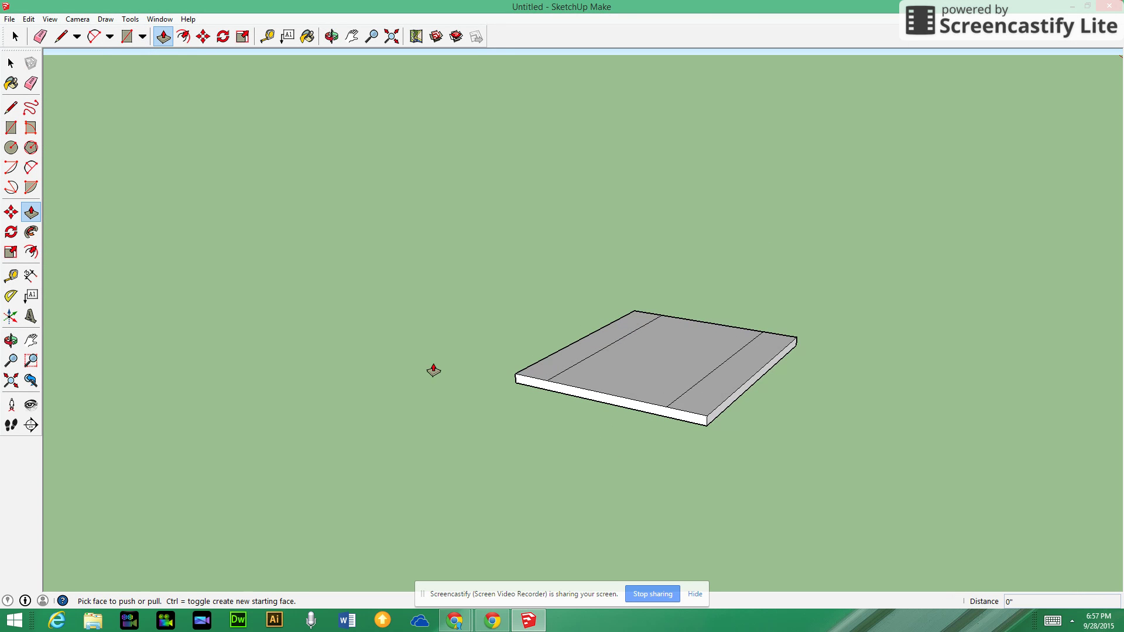
{"action": "scroll", "coordinate": [603, 350], "scroll_direction": "up", "scroll_amount": 4}
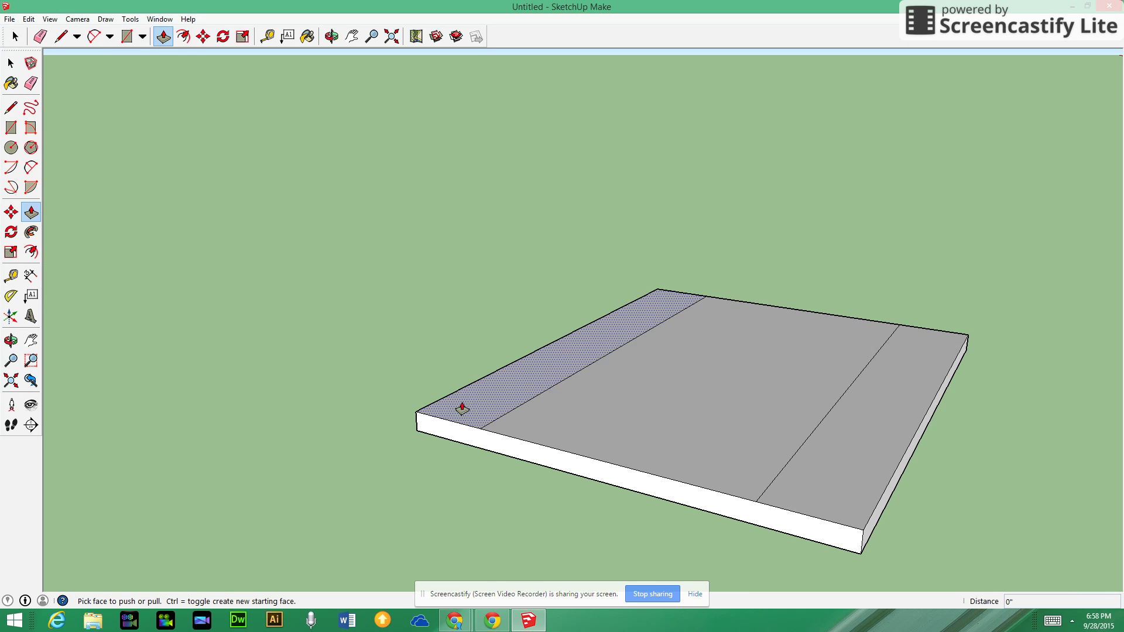
{"action": "left_click_drag", "start_coordinate": [471, 408], "coordinate": [486, 349]}
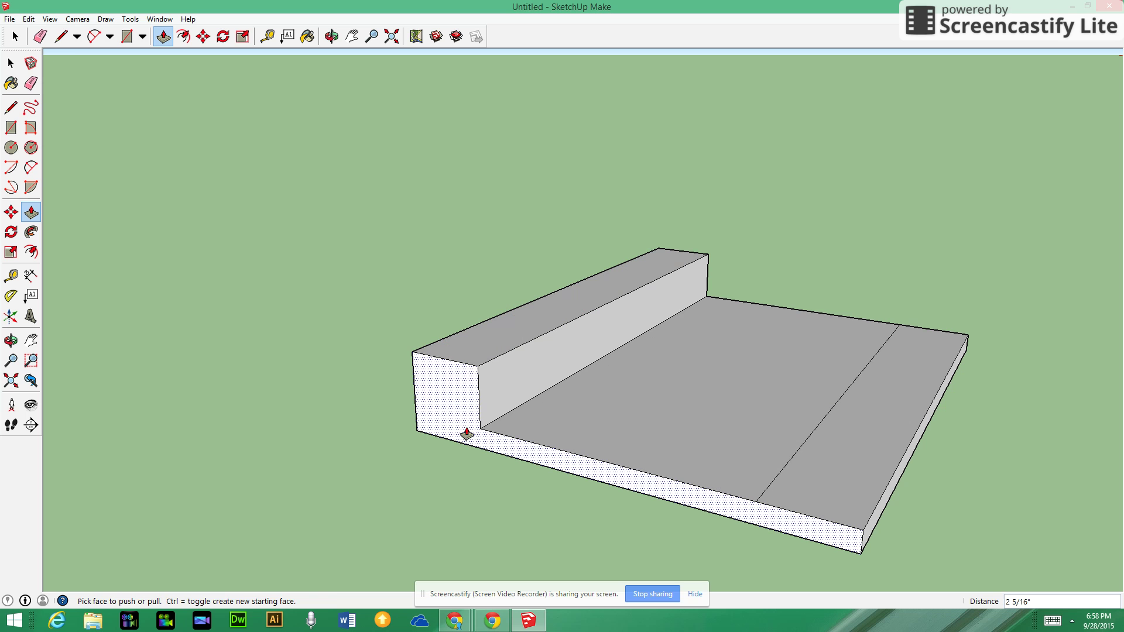
Step: Undo the last pull on the edge strip
{"action": "left_click", "coordinate": [50, 19]}
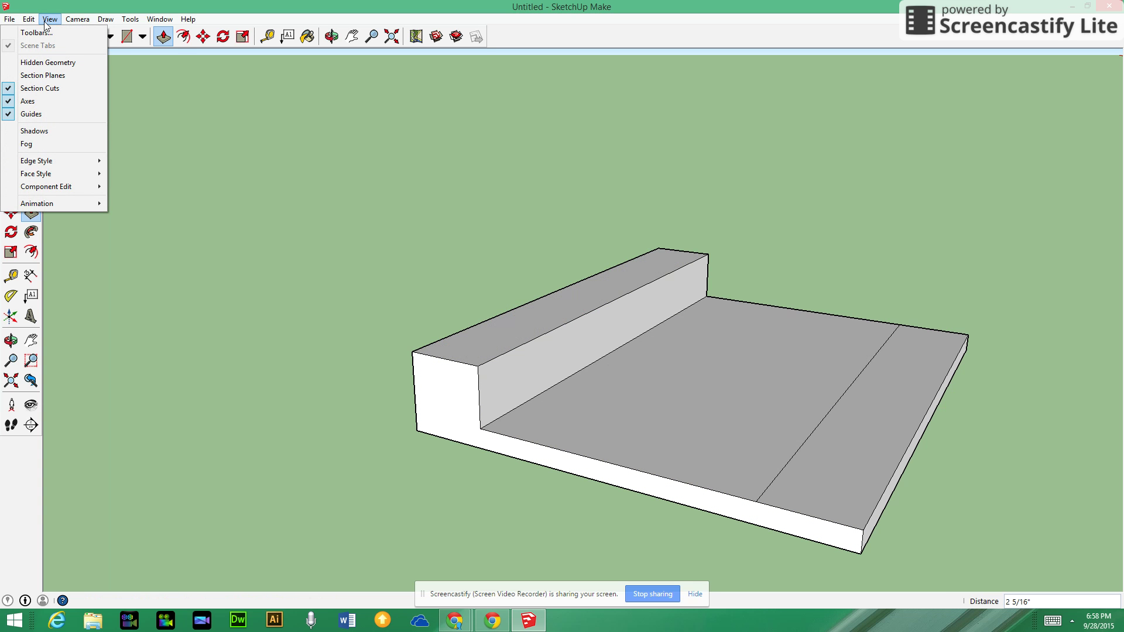
{"action": "left_click", "coordinate": [175, 103]}
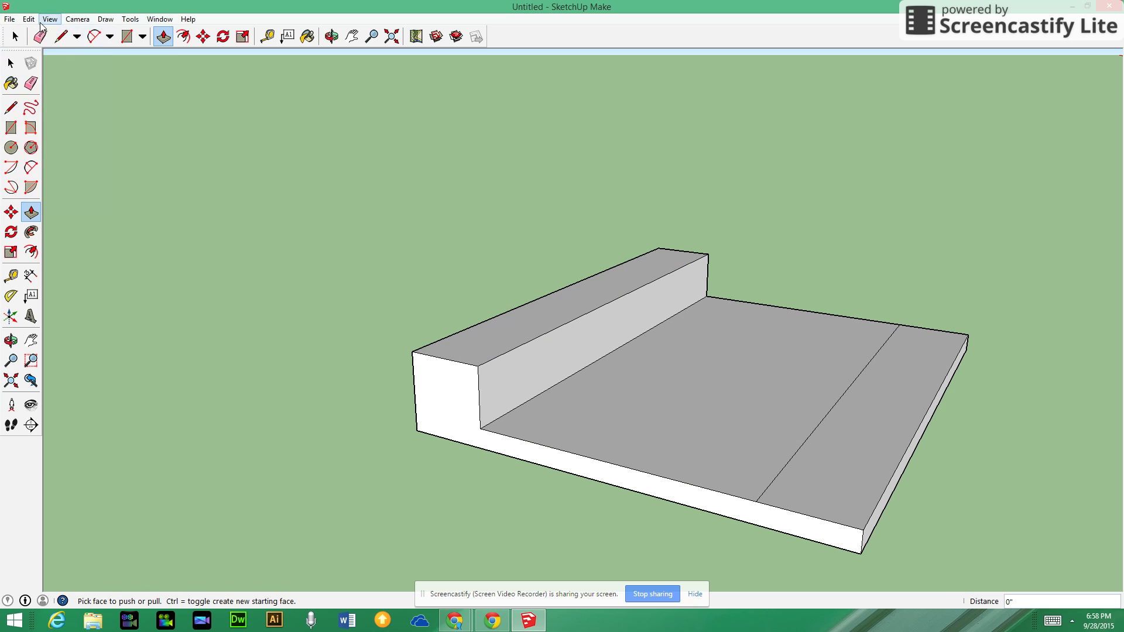
{"action": "left_click", "coordinate": [28, 19]}
{"action": "left_click", "coordinate": [37, 33]}
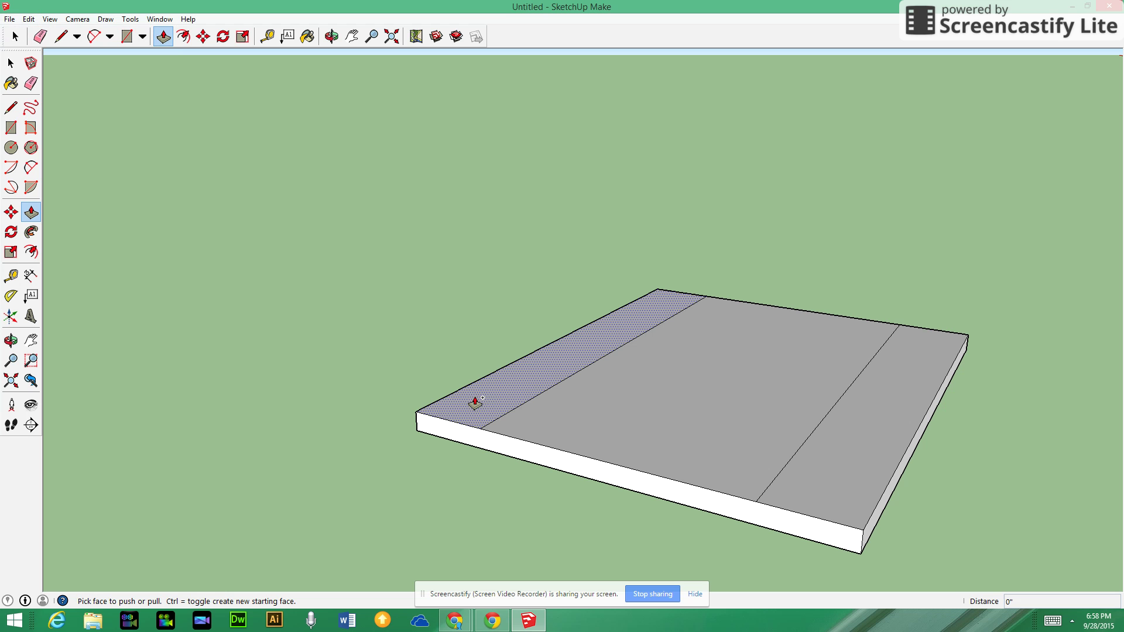
Step: Push/Pull both long edge strips up .5" with the create-new-starting-face option, keeping them divided from the board
{"action": "left_click_drag", "start_coordinate": [475, 403], "coordinate": [482, 378]}
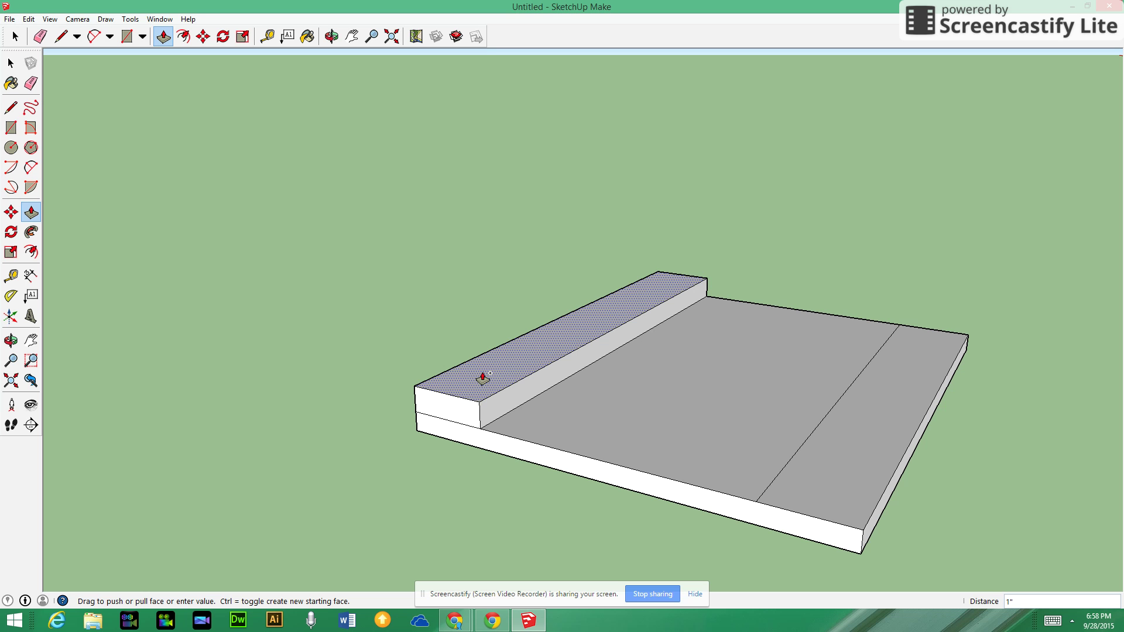
{"action": "left_click_drag", "start_coordinate": [482, 377], "coordinate": [482, 377]}
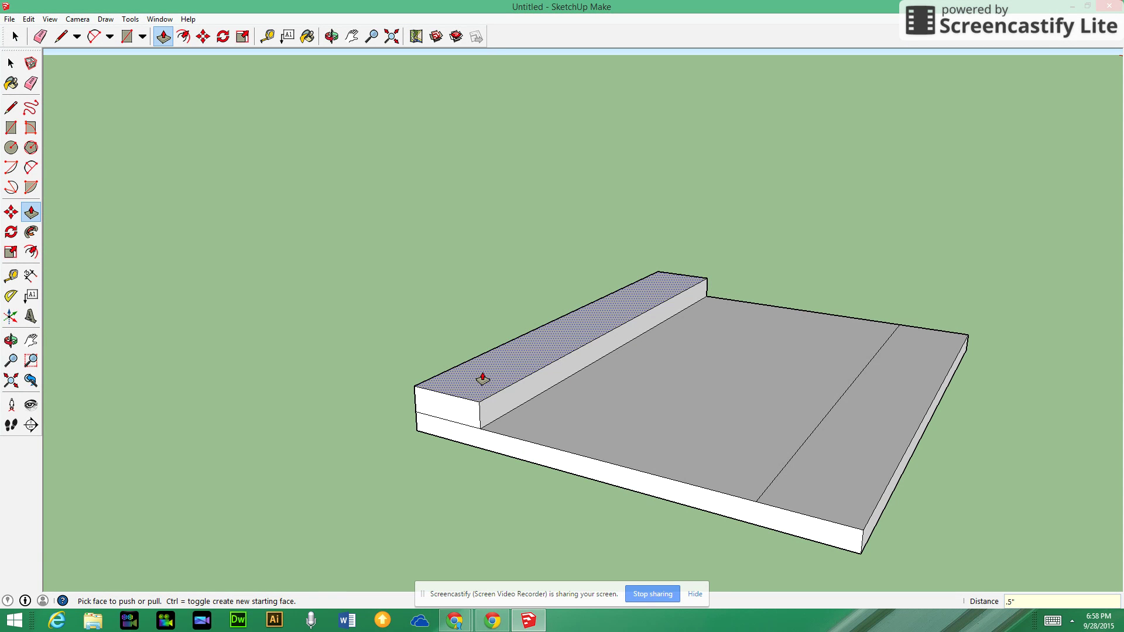
{"action": "left_click", "coordinate": [482, 379]}
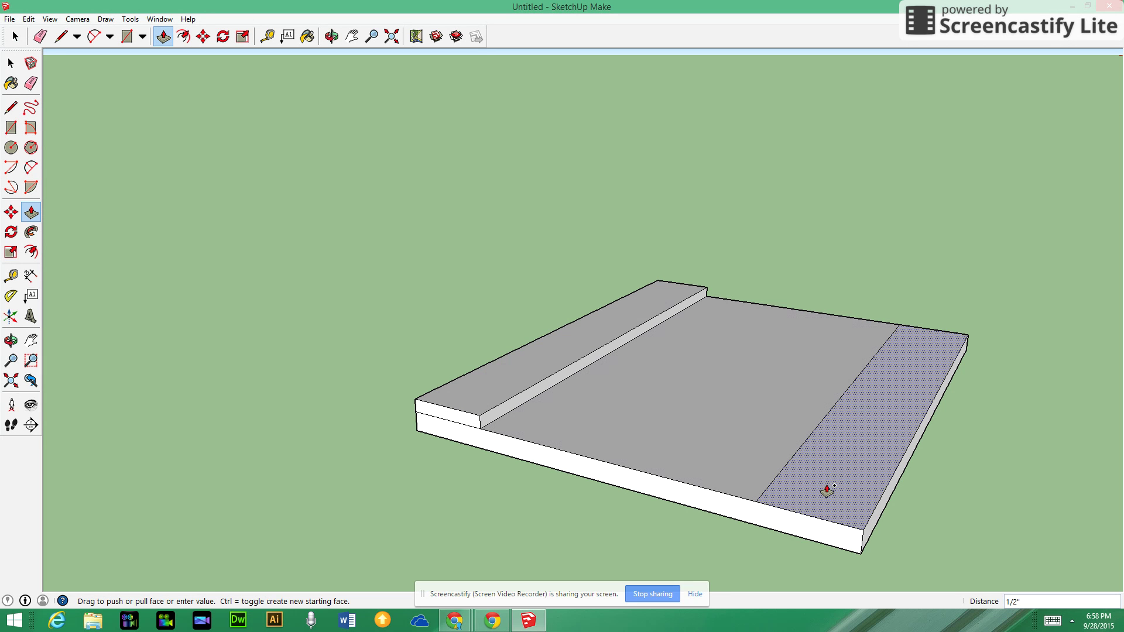
{"action": "left_click_drag", "start_coordinate": [817, 493], "coordinate": [475, 418]}
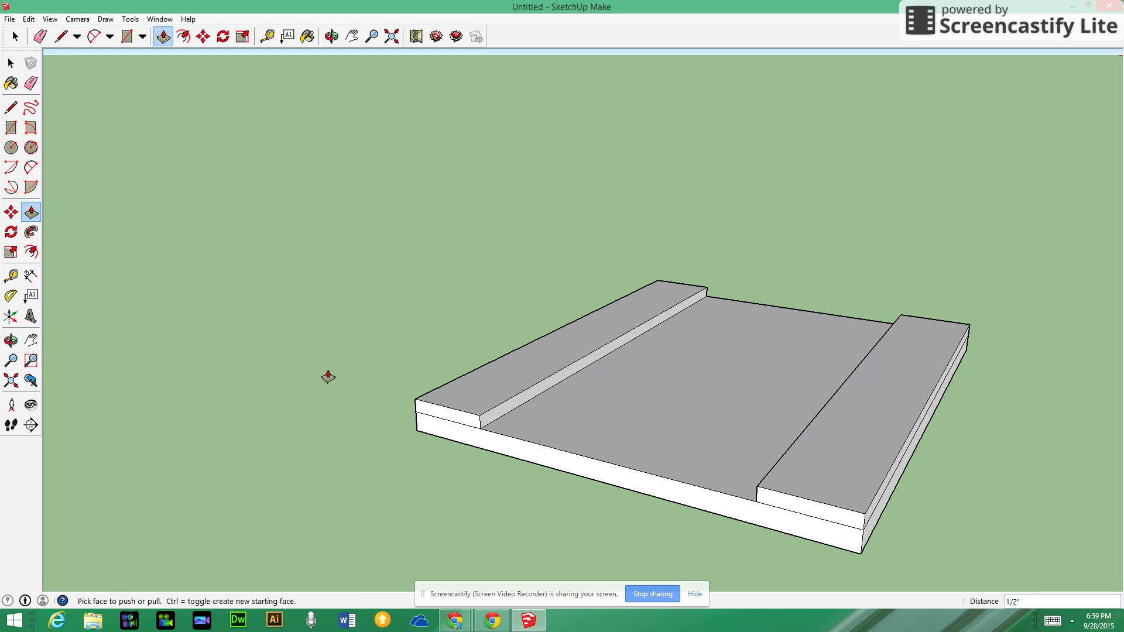
Step: Draw a rectangle about 2 15/16" by 2 15/16" on the near end of the first long edge strip's top face
{"action": "middle_click_drag", "start_coordinate": [326, 379], "coordinate": [308, 401]}
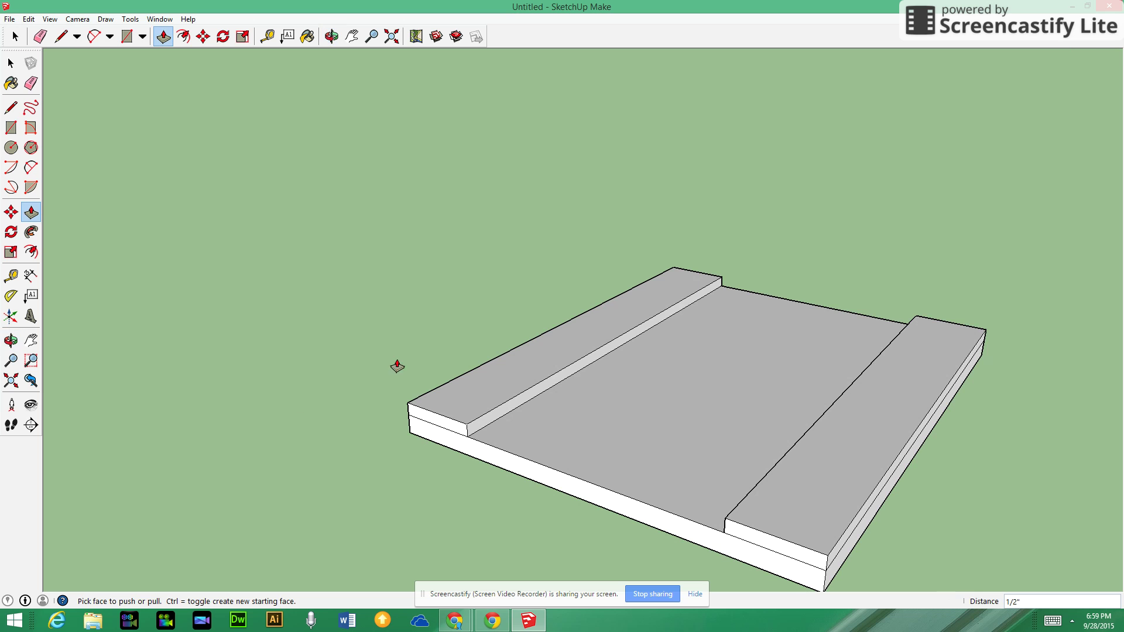
{"action": "left_click", "coordinate": [126, 36]}
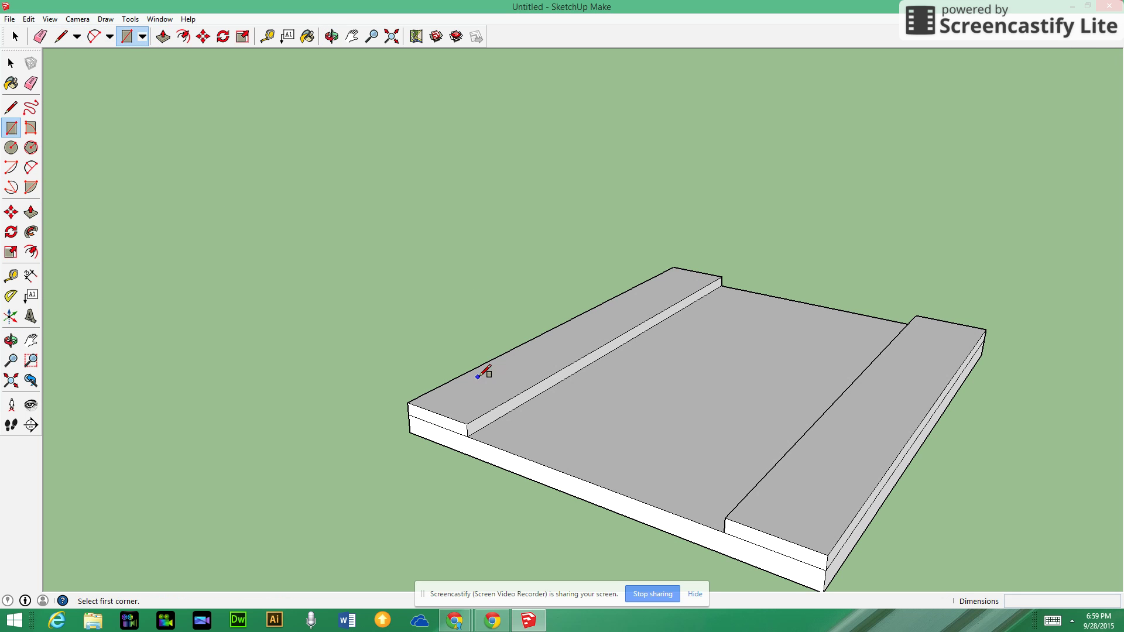
{"action": "left_click", "coordinate": [408, 403]}
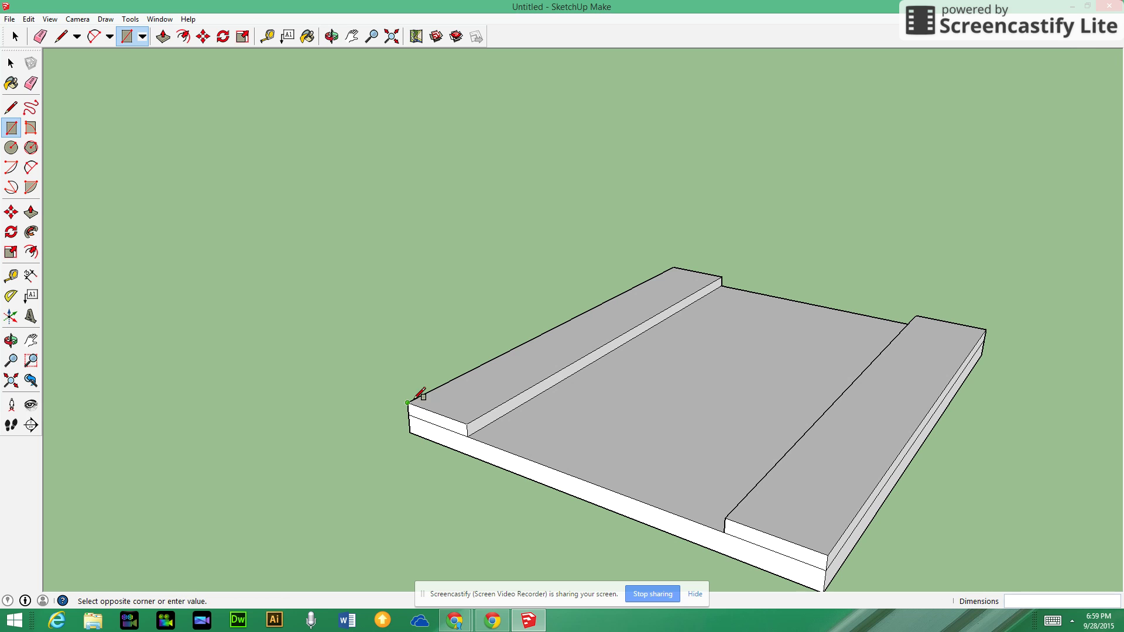
{"action": "left_click", "coordinate": [520, 392]}
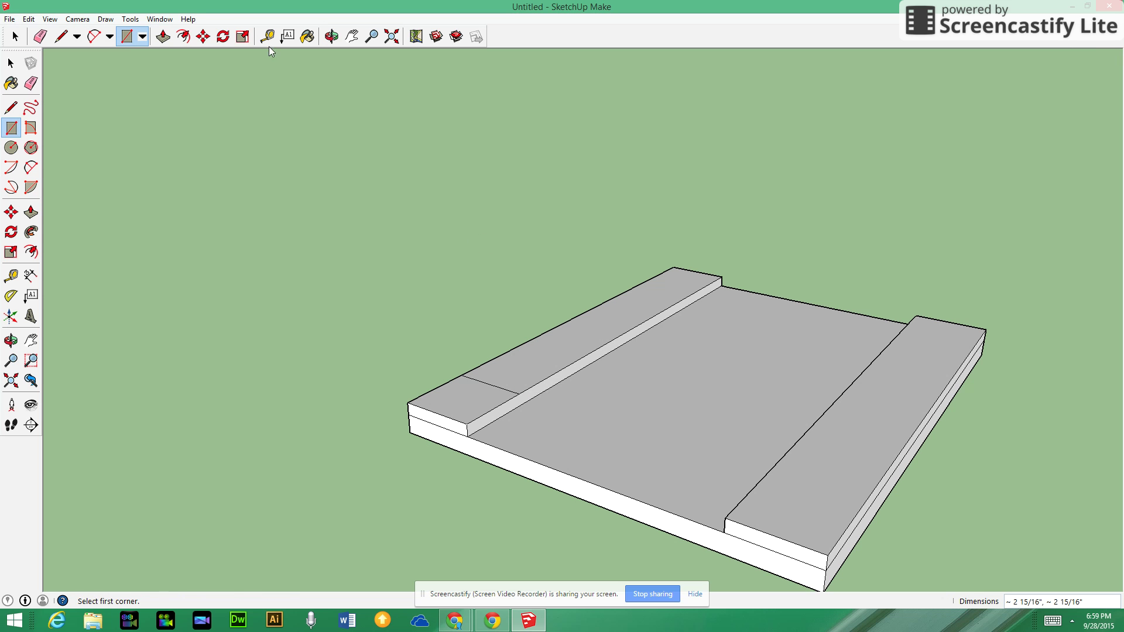
Step: Push/Pull the square up 1/2" as a new layer and extend its inner side about 1' 1 1/16" to the opposite strip's outer edge
{"action": "left_click", "coordinate": [164, 36]}
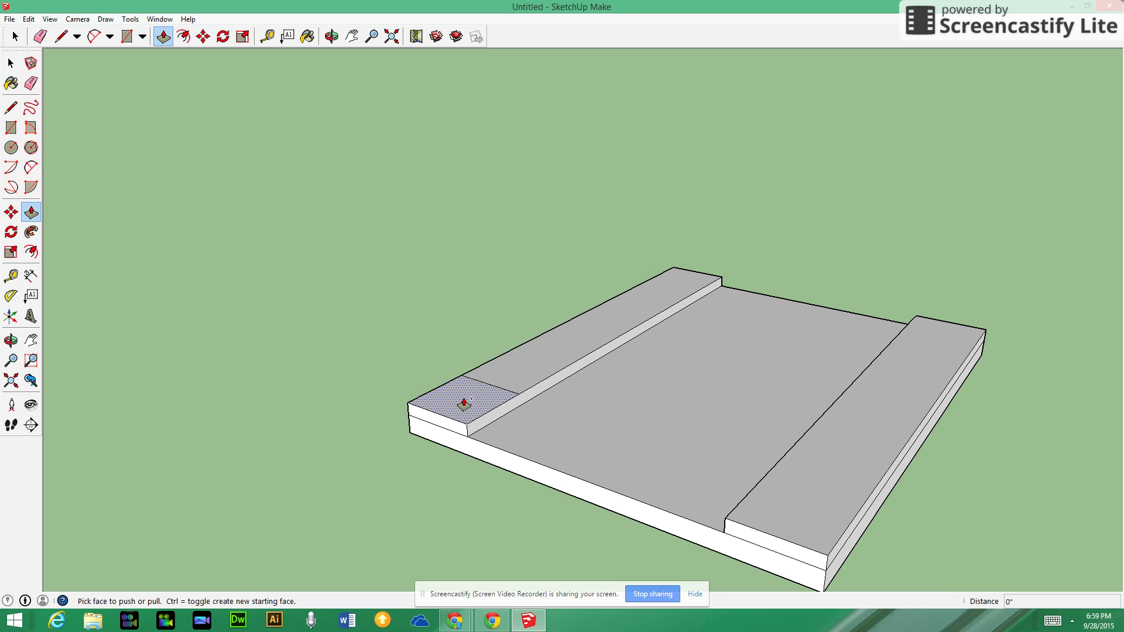
{"action": "left_click_drag", "start_coordinate": [463, 403], "coordinate": [463, 391]}
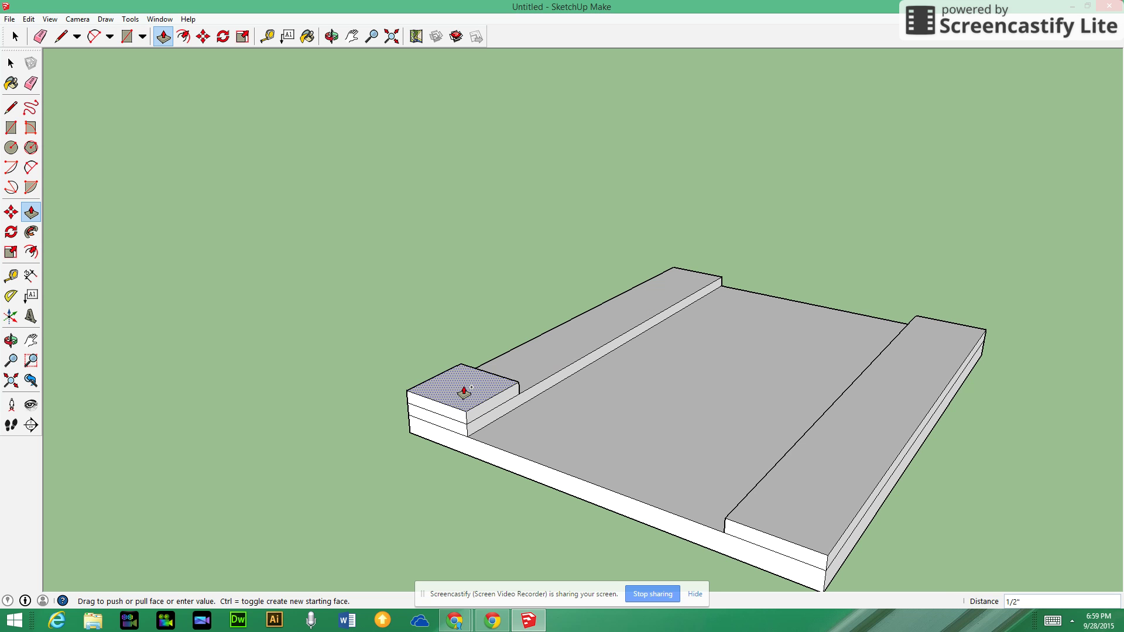
{"action": "left_click", "coordinate": [464, 391]}
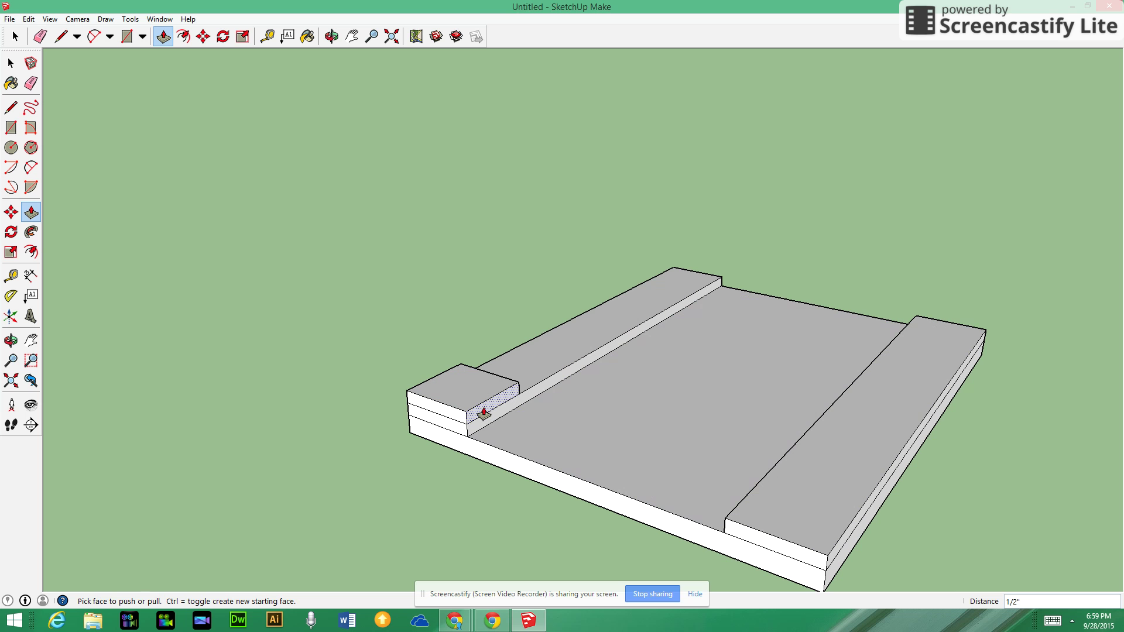
{"action": "left_click_drag", "start_coordinate": [485, 413], "coordinate": [826, 566]}
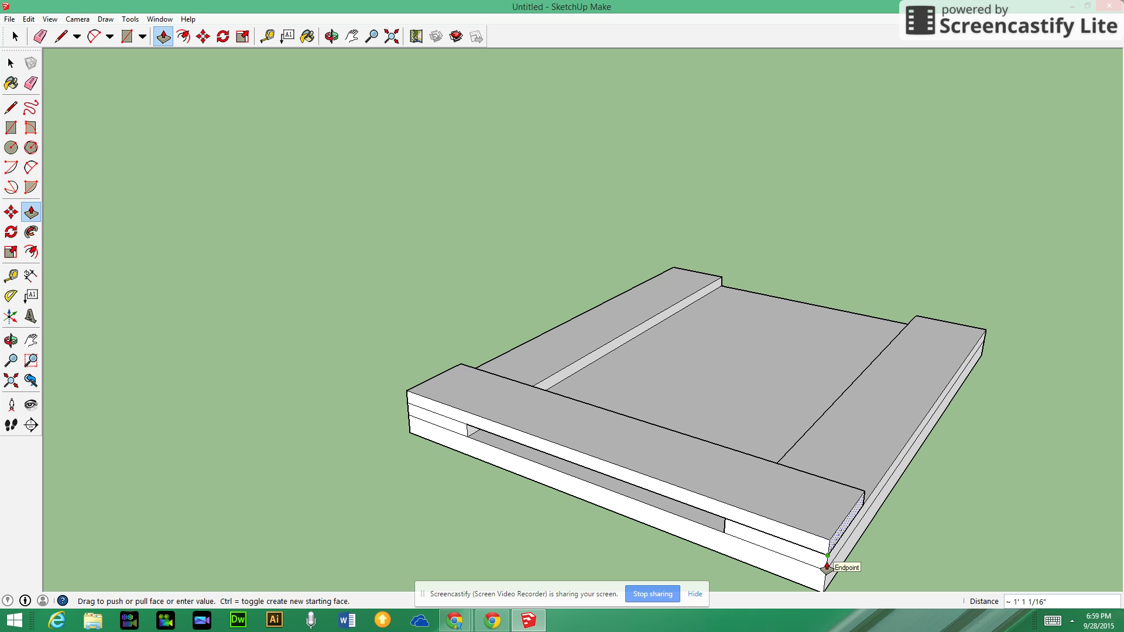
{"action": "left_click_drag", "start_coordinate": [827, 566], "coordinate": [827, 567]}
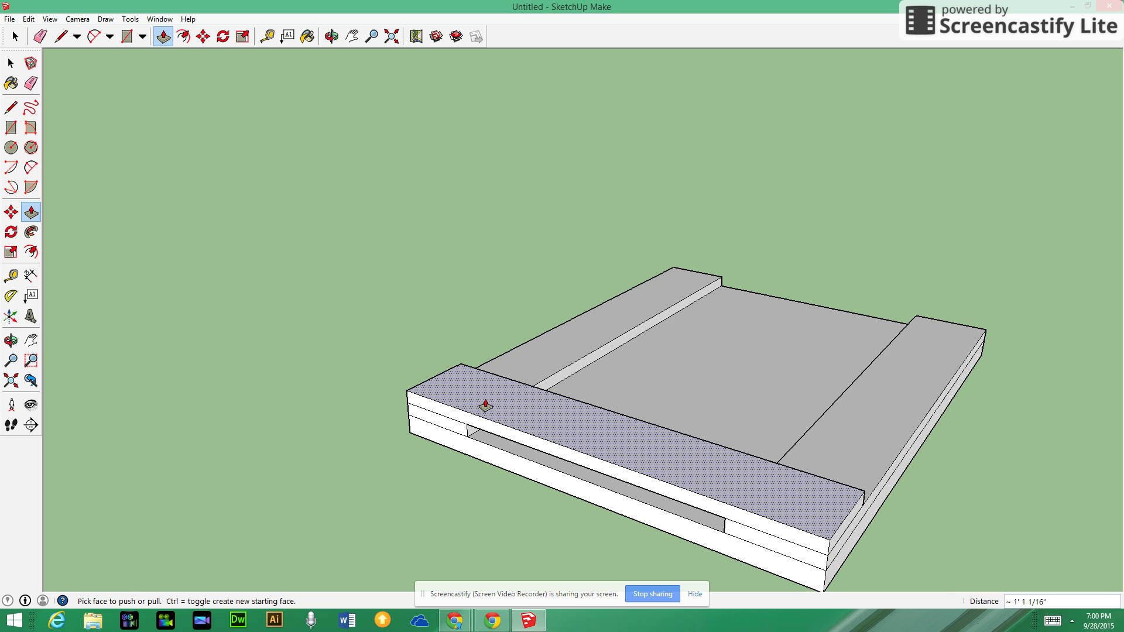
Step: Push/Pull the crosspiece's exposed underside down 1/2" to the base, filling the gap between the two long strips
{"action": "key", "text": "o"}
{"action": "left_click_drag", "start_coordinate": [440, 496], "coordinate": [403, 421]}
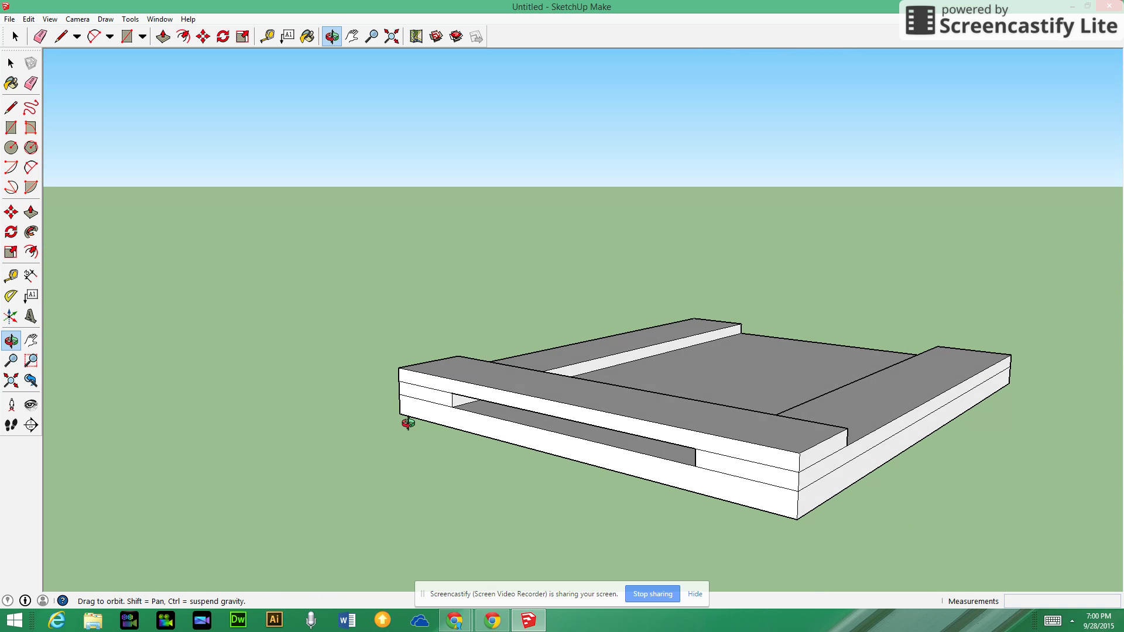
{"action": "key", "text": "p"}
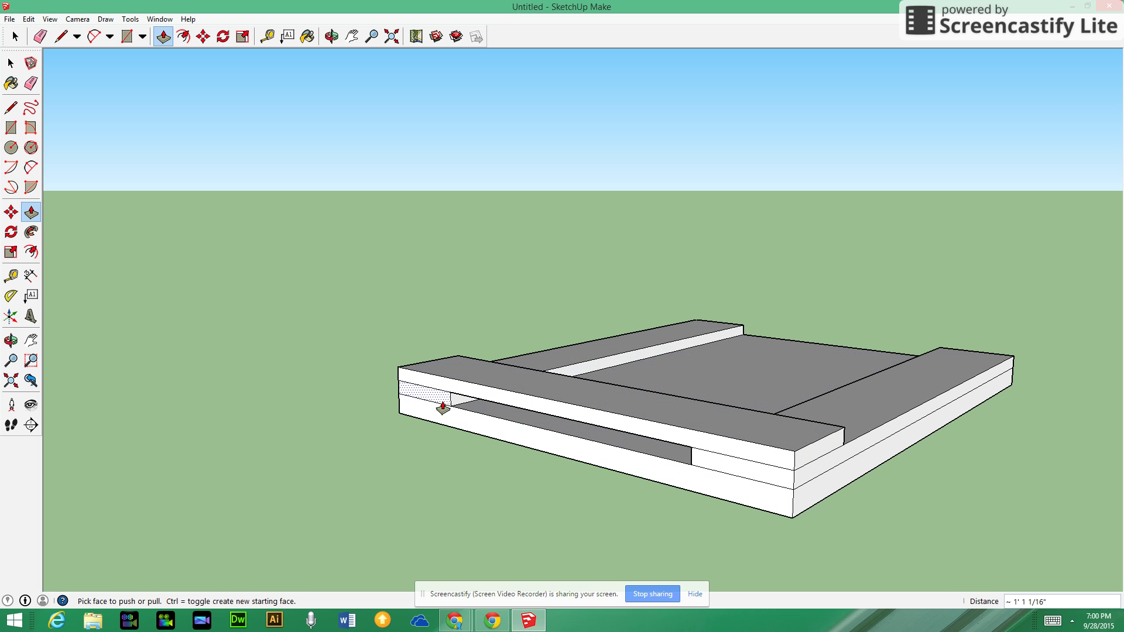
{"action": "middle_click_drag", "start_coordinate": [431, 447], "coordinate": [603, 334]}
{"action": "scroll", "coordinate": [518, 357], "scroll_direction": "up", "scroll_amount": 2}
{"action": "scroll", "coordinate": [516, 360], "scroll_direction": "up", "scroll_amount": 5}
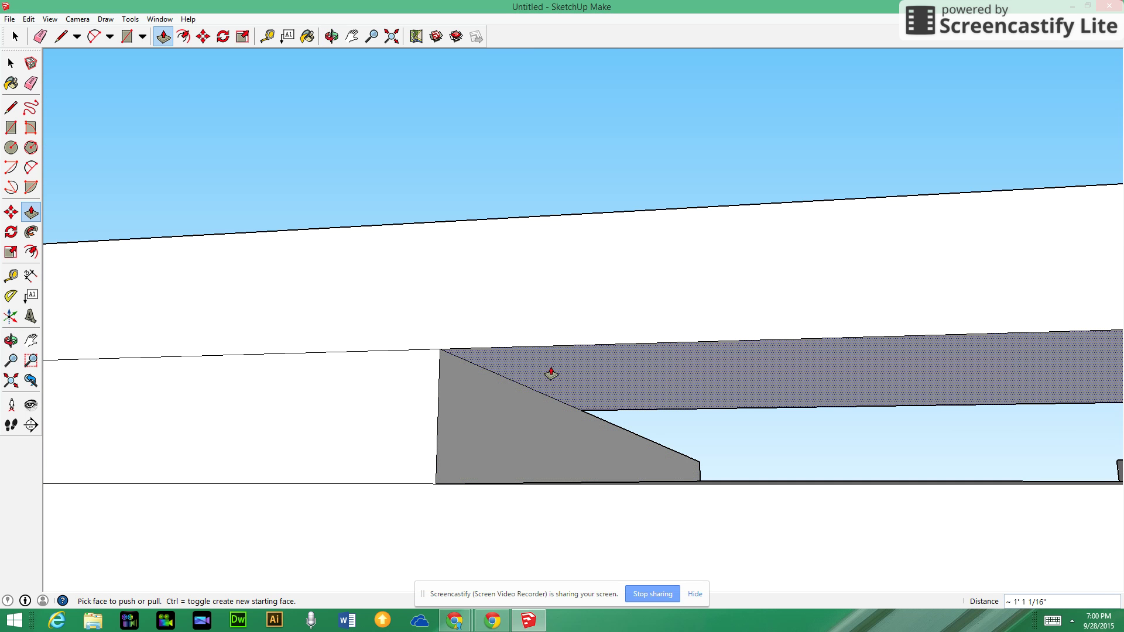
{"action": "left_click_drag", "start_coordinate": [562, 373], "coordinate": [517, 429]}
{"action": "scroll", "coordinate": [568, 384], "scroll_direction": "down", "scroll_amount": 5}
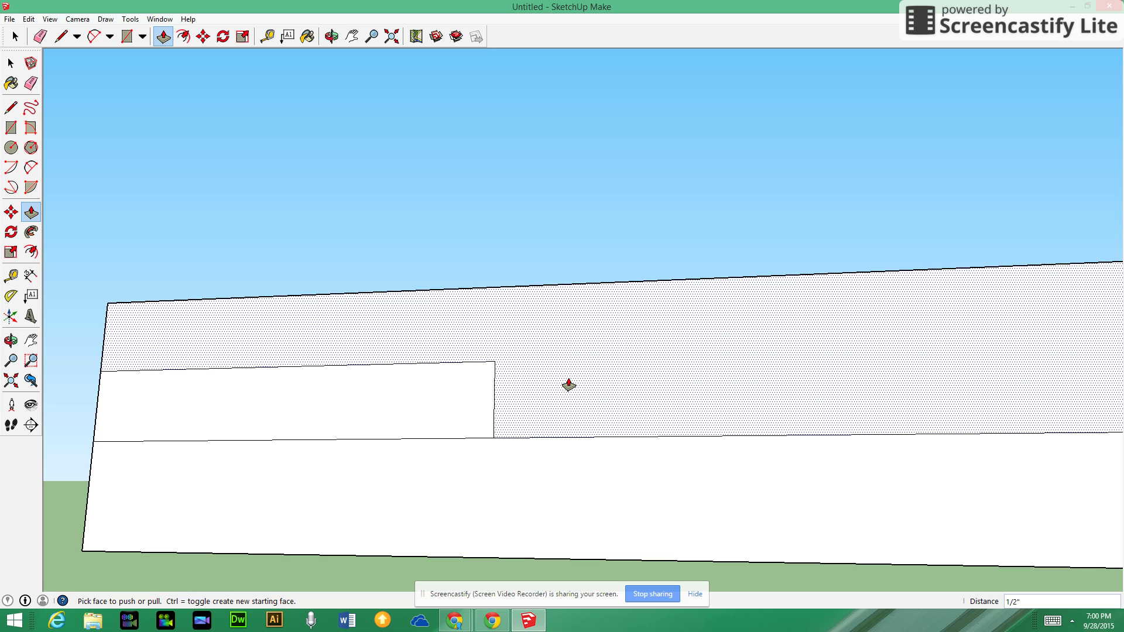
Step: Examine the filled crosspiece and its joints with the long strips from the ends and sides of the board
{"action": "middle_click_drag", "start_coordinate": [1077, 420], "coordinate": [800, 444]}
{"action": "scroll", "coordinate": [622, 469], "scroll_direction": "up", "scroll_amount": 3}
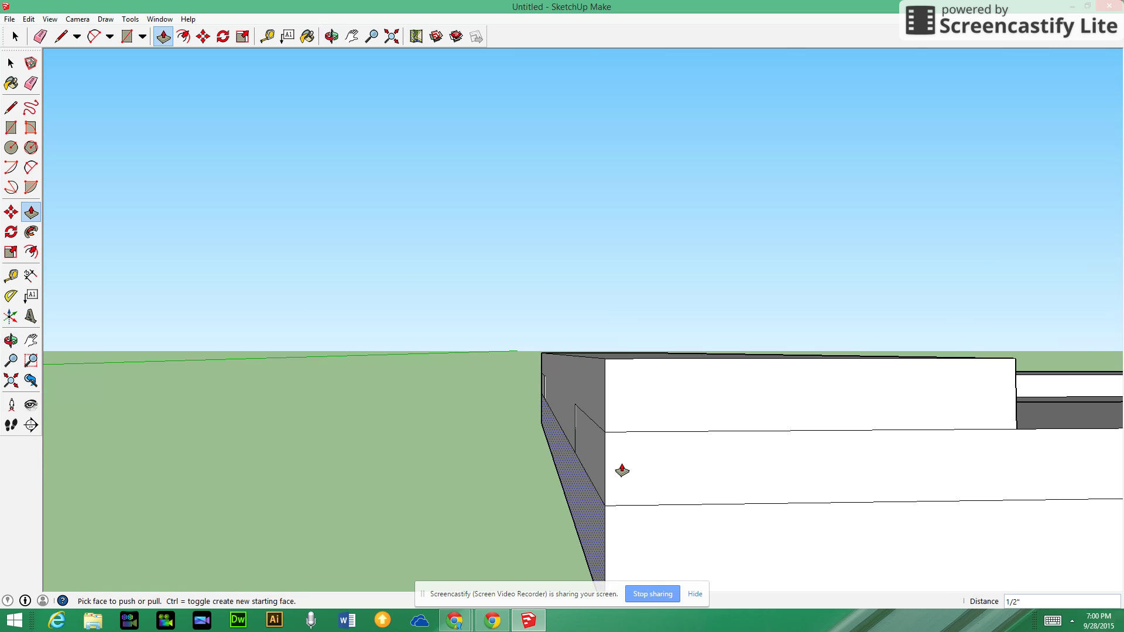
{"action": "middle_click_drag", "start_coordinate": [863, 413], "coordinate": [1031, 438]}
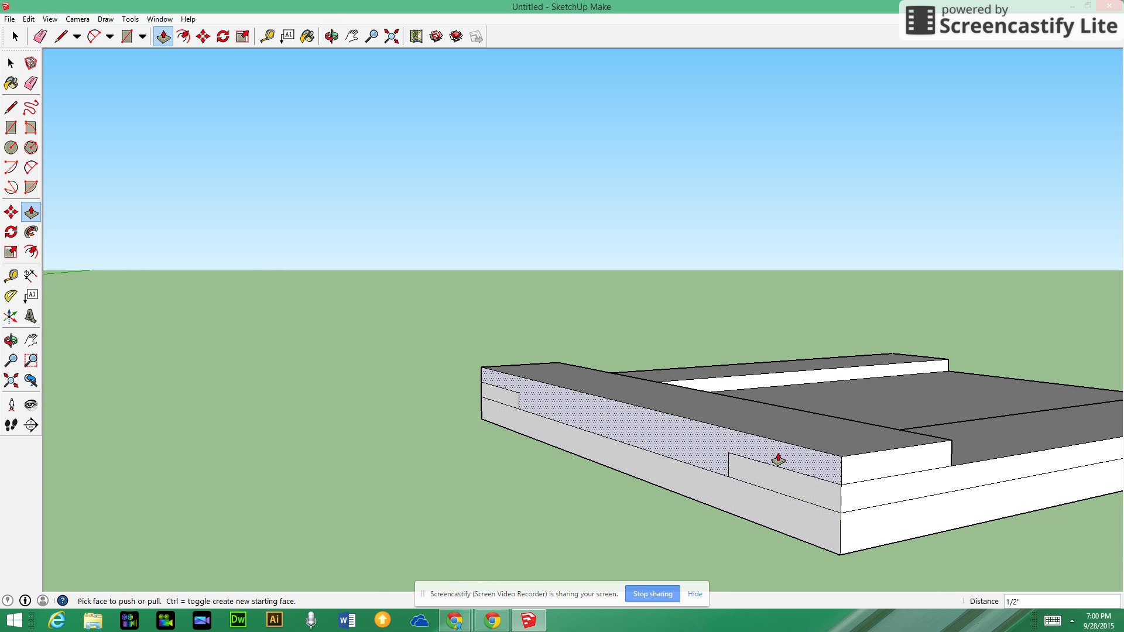
{"action": "middle_click_drag", "start_coordinate": [778, 459], "coordinate": [470, 435]}
{"action": "scroll", "coordinate": [469, 434], "scroll_direction": "down", "scroll_amount": 4}
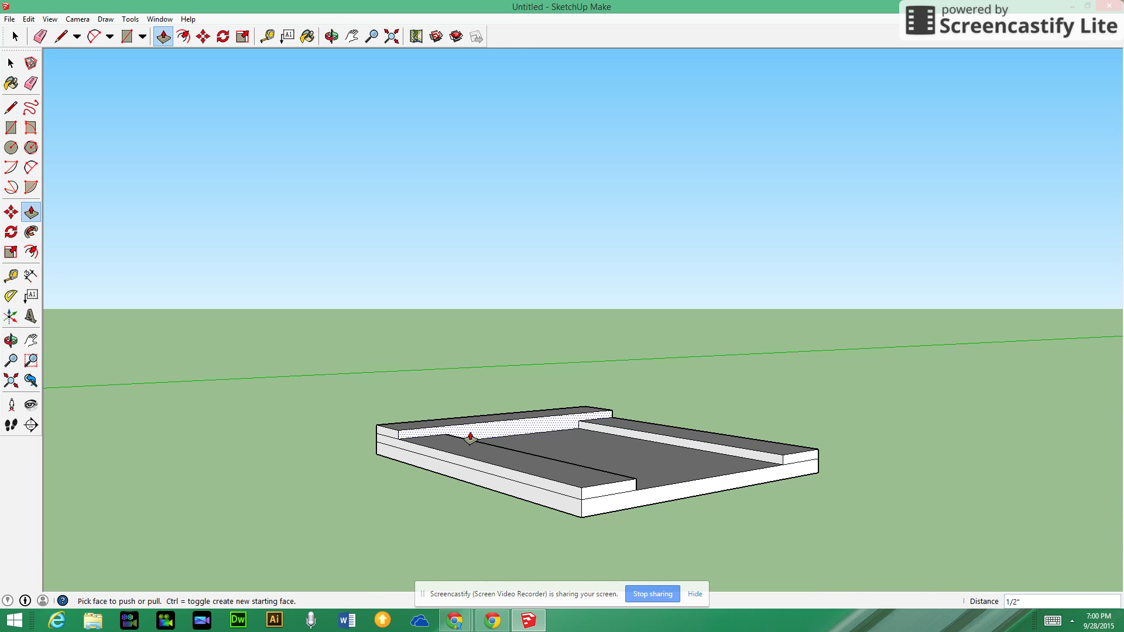
{"action": "middle_click_drag", "start_coordinate": [700, 449], "coordinate": [363, 471]}
{"action": "middle_click_drag", "start_coordinate": [673, 414], "coordinate": [747, 410]}
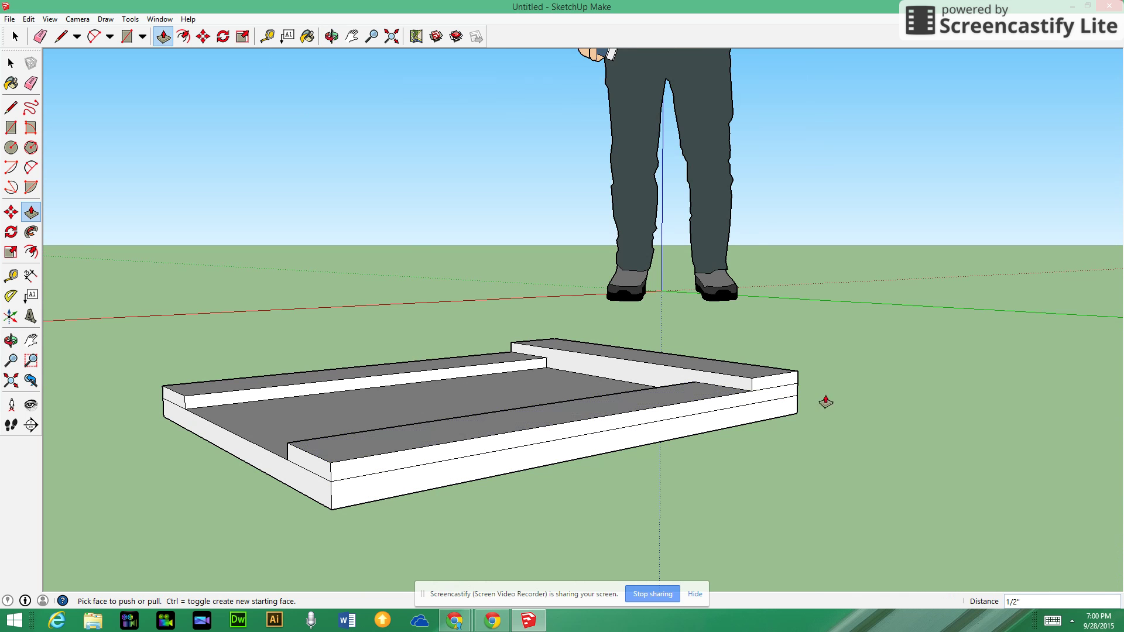
{"action": "middle_click_drag", "start_coordinate": [825, 396], "coordinate": [363, 426]}
{"action": "middle_click_drag", "start_coordinate": [810, 389], "coordinate": [552, 413]}
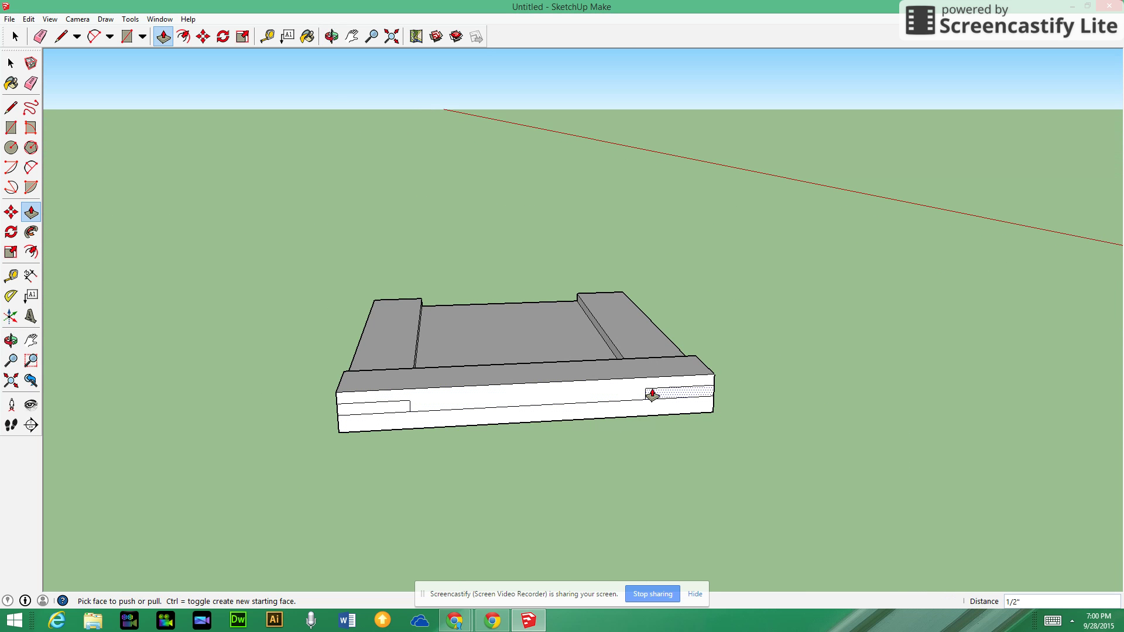
Step: Draw lines about 10" long across the crosspiece's outer and inner faces, joining the upper inside corners of the two long strips
{"action": "scroll", "coordinate": [450, 404], "scroll_direction": "up", "scroll_amount": 5}
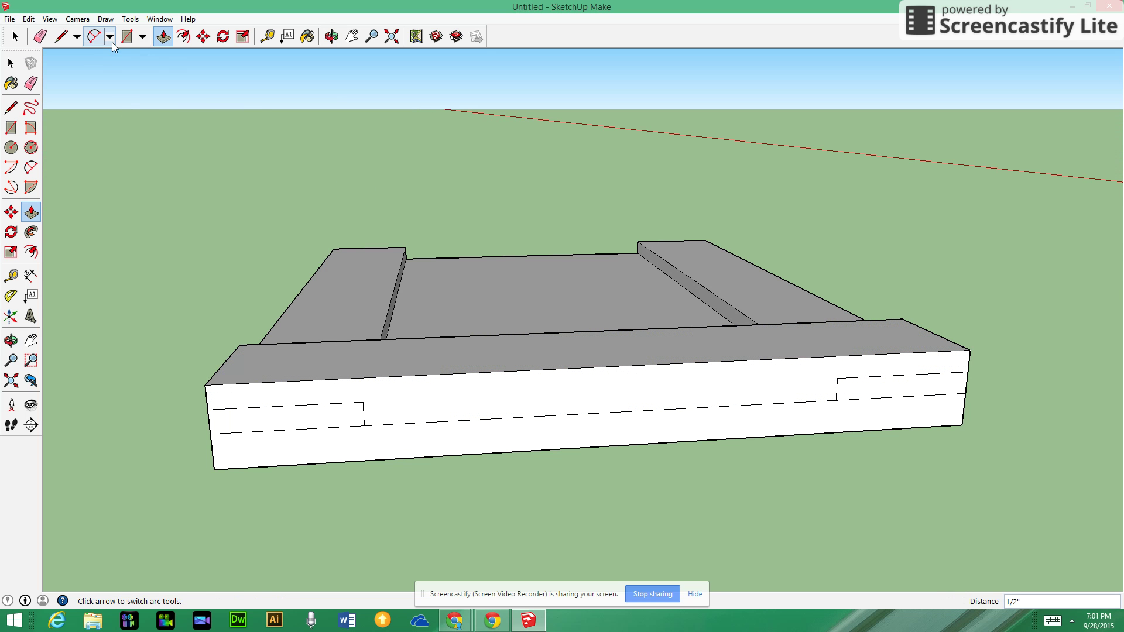
{"action": "left_click", "coordinate": [61, 38]}
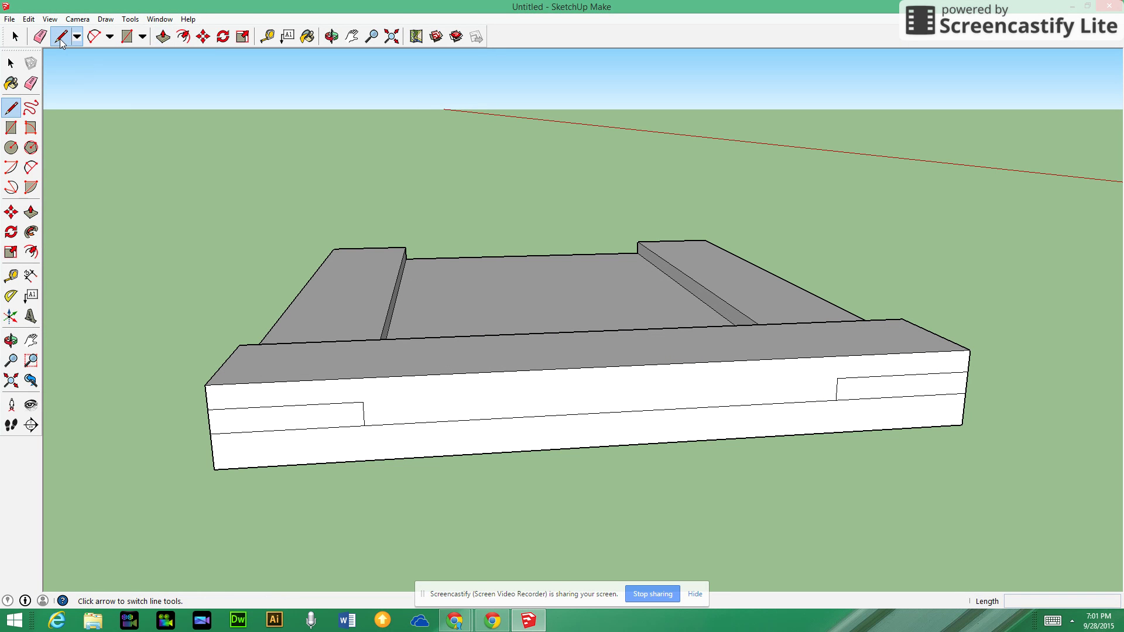
{"action": "left_click", "coordinate": [363, 402]}
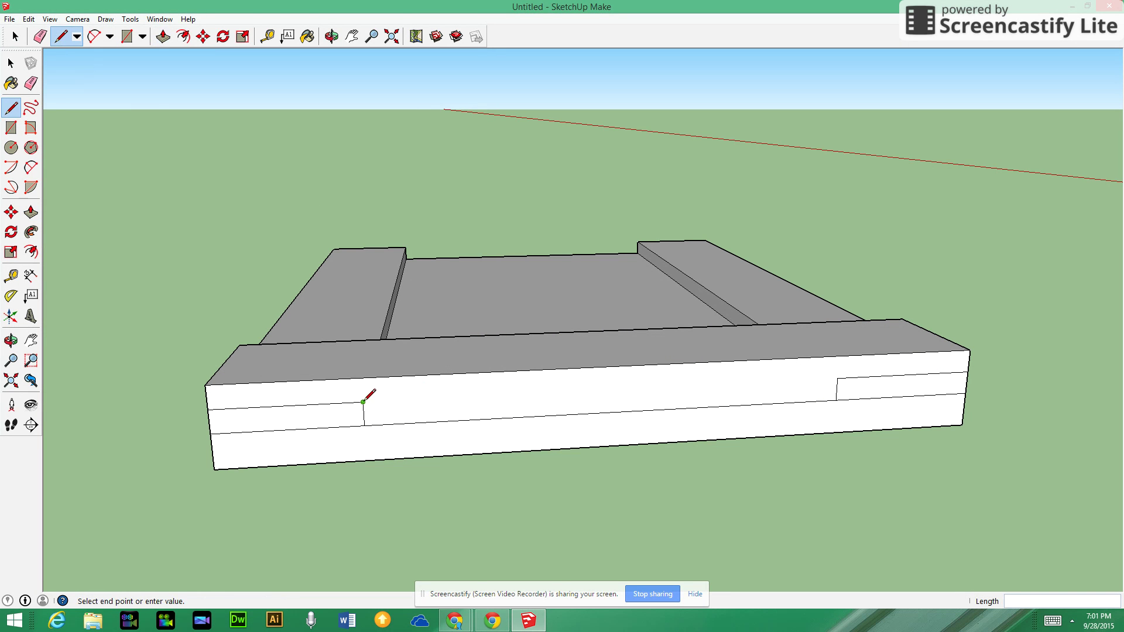
{"action": "left_click", "coordinate": [837, 380]}
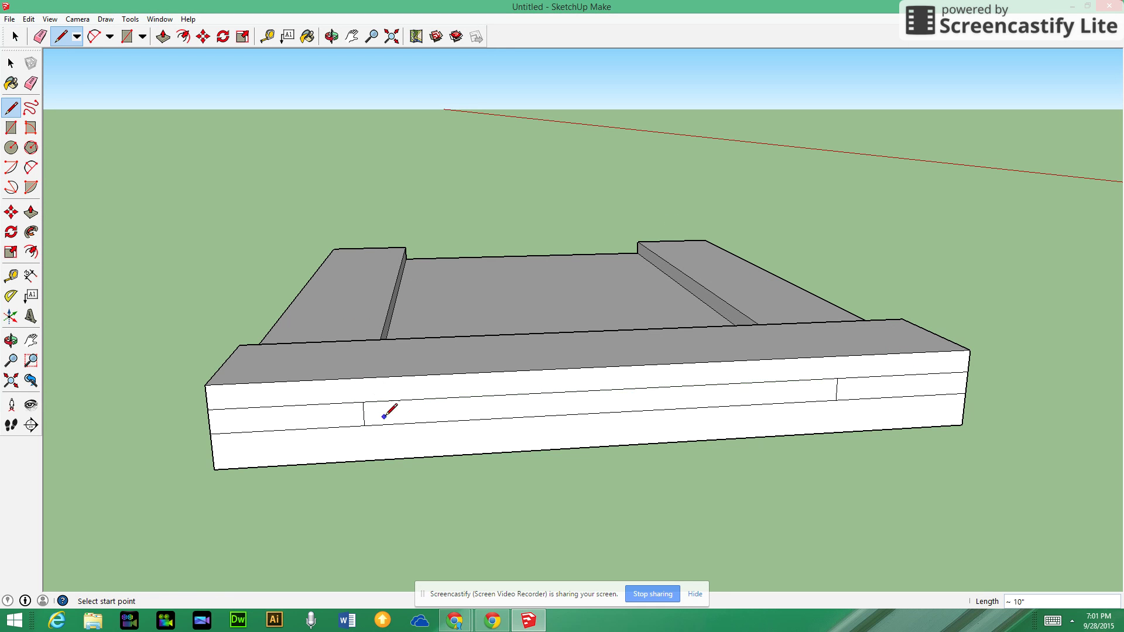
{"action": "mouse_move", "coordinate": [588, 357]}
{"action": "middle_mouse_down"}
{"action": "mouse_move", "coordinate": [602, 359]}
{"action": "mouse_move", "coordinate": [199, 377]}
{"action": "mouse_move", "coordinate": [554, 350]}
{"action": "mouse_move", "coordinate": [359, 359]}
{"action": "mouse_move", "coordinate": [574, 296]}
{"action": "mouse_move", "coordinate": [564, 322]}
{"action": "mouse_move", "coordinate": [438, 389]}
{"action": "mouse_move", "coordinate": [349, 343]}
{"action": "middle_mouse_up"}
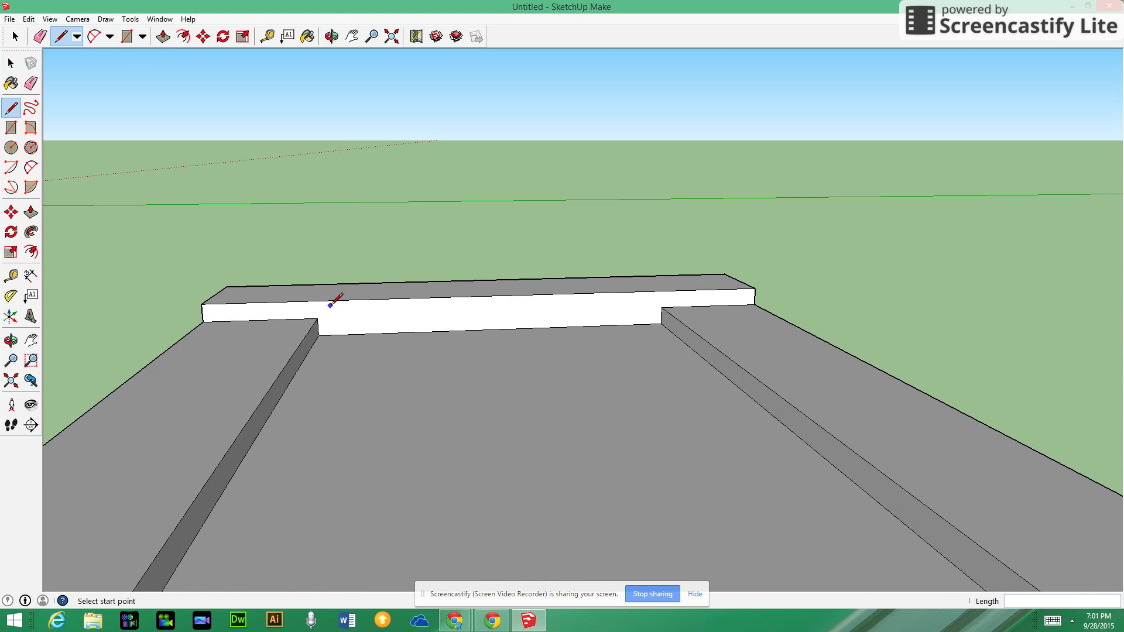
{"action": "left_click", "coordinate": [317, 319]}
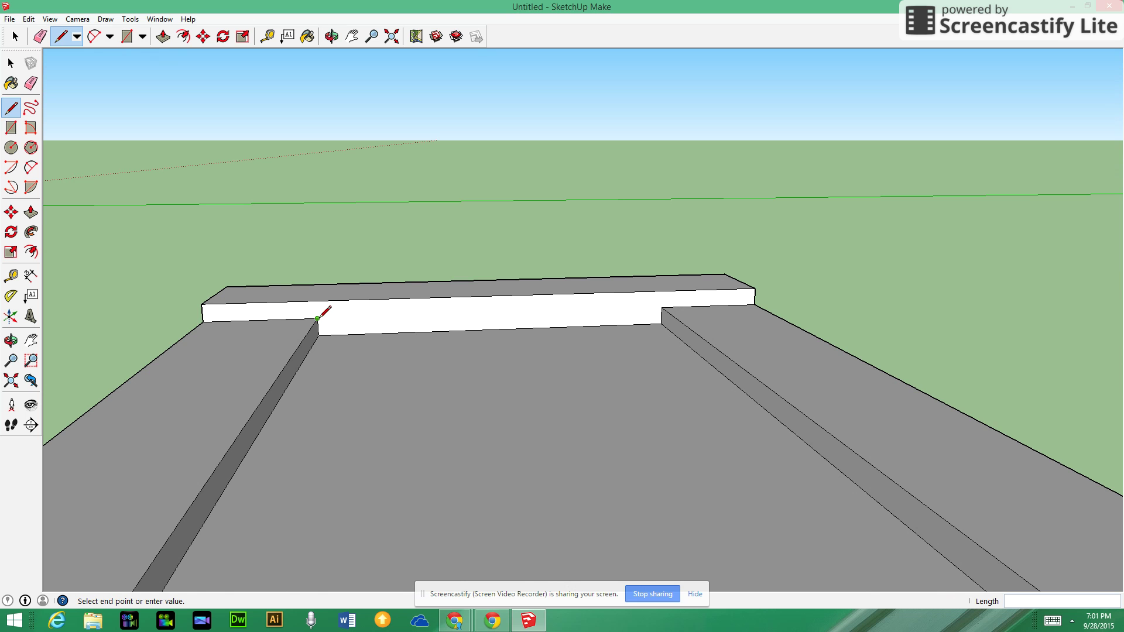
{"action": "left_click", "coordinate": [662, 308]}
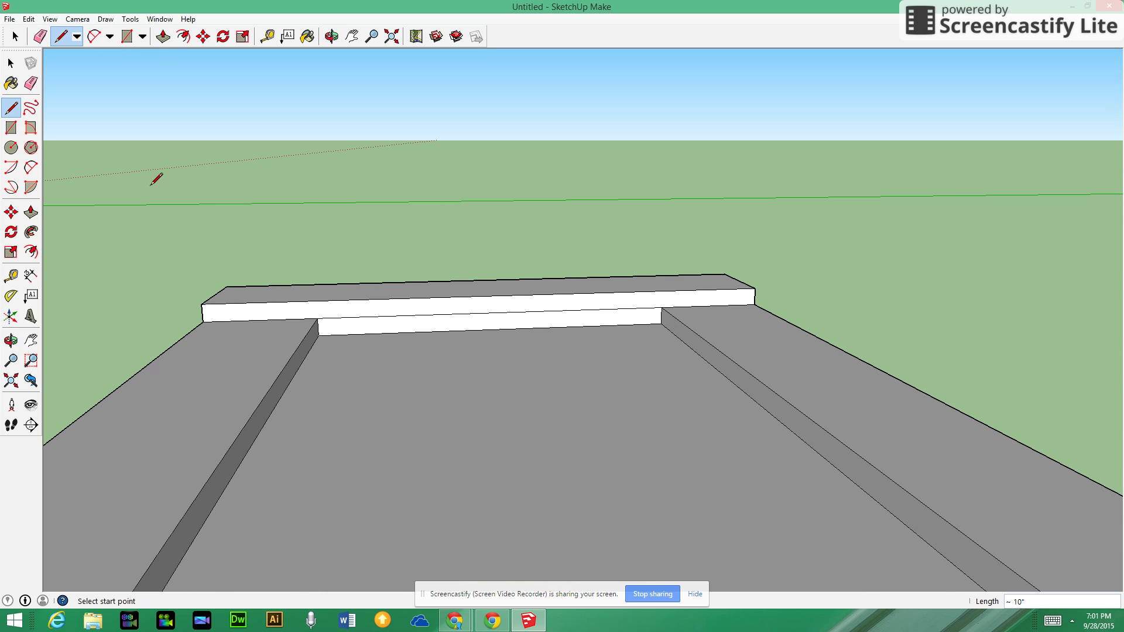
Step: Draw two small circles, offset diagonally, on the crosspiece's top face at its end over the second long strip
{"action": "mouse_move", "coordinate": [93, 228]}
{"action": "middle_mouse_down"}
{"action": "mouse_move", "coordinate": [328, 261]}
{"action": "mouse_move", "coordinate": [582, 233]}
{"action": "mouse_move", "coordinate": [319, 312]}
{"action": "mouse_move", "coordinate": [644, 286]}
{"action": "mouse_move", "coordinate": [502, 276]}
{"action": "mouse_move", "coordinate": [469, 251]}
{"action": "middle_mouse_up"}
{"action": "scroll", "coordinate": [834, 323], "scroll_direction": "up", "scroll_amount": 2}
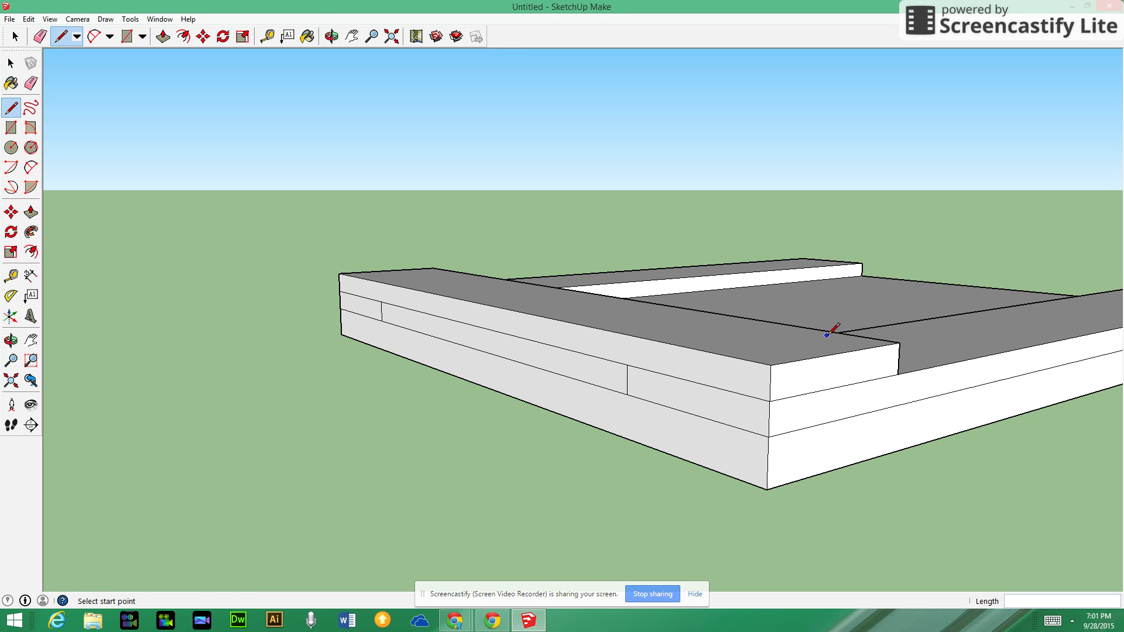
{"action": "middle_click_drag", "start_coordinate": [836, 326], "coordinate": [812, 334]}
{"action": "mouse_move", "coordinate": [769, 320]}
{"action": "middle_mouse_down"}
{"action": "mouse_move", "coordinate": [753, 341]}
{"action": "mouse_move", "coordinate": [632, 344]}
{"action": "mouse_move", "coordinate": [607, 416]}
{"action": "mouse_move", "coordinate": [629, 383]}
{"action": "mouse_move", "coordinate": [618, 458]}
{"action": "middle_mouse_up"}
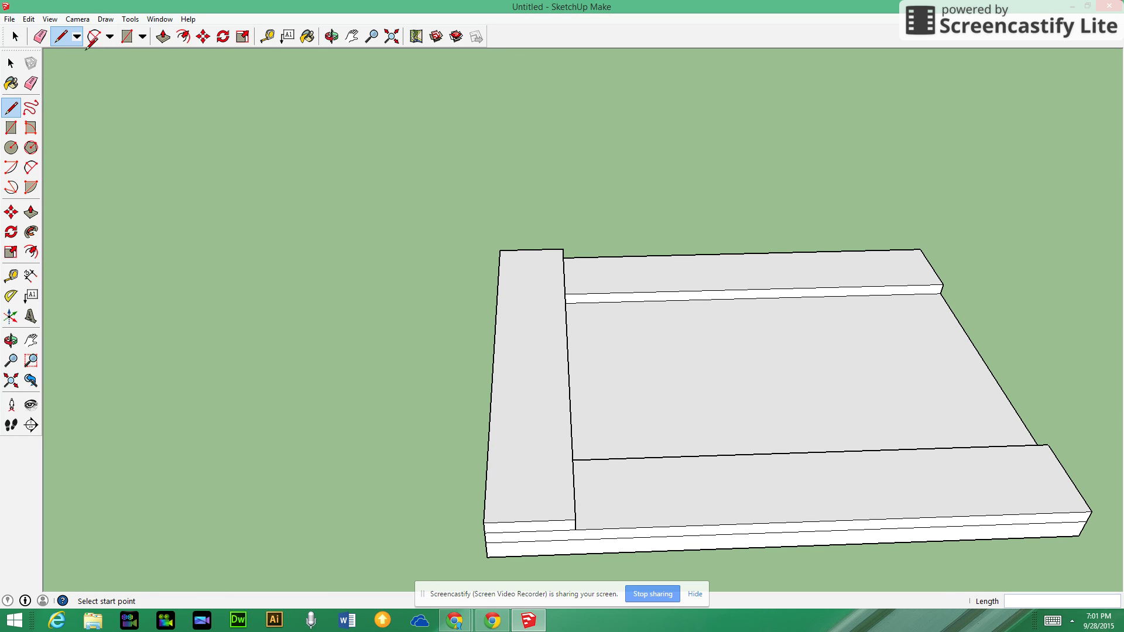
{"action": "left_click", "coordinate": [142, 38]}
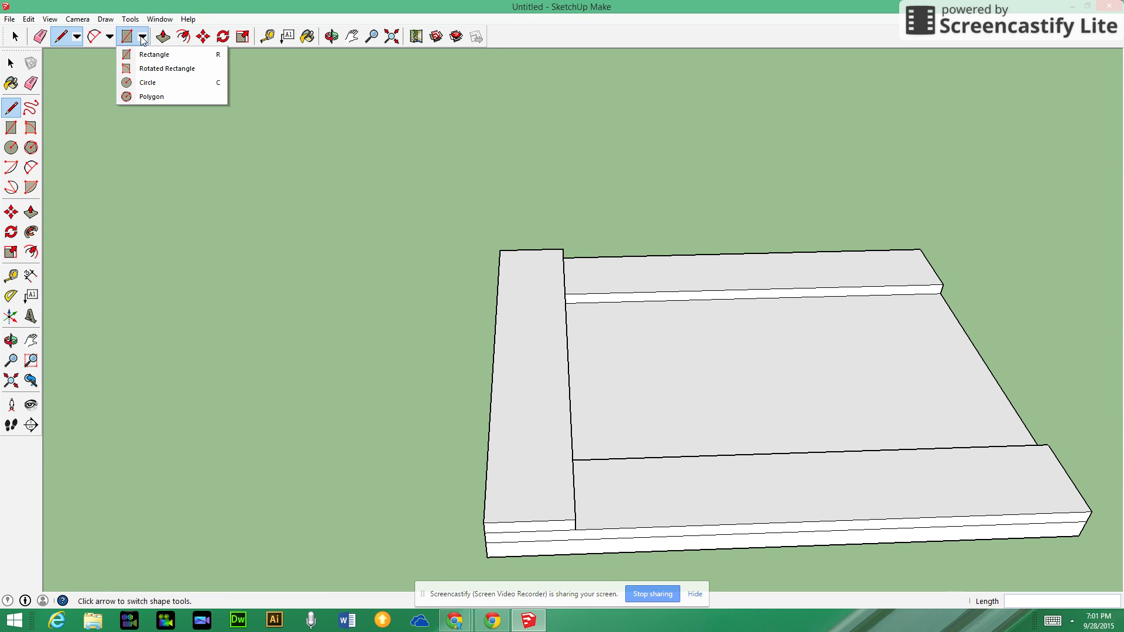
{"action": "left_click", "coordinate": [144, 83]}
{"action": "left_click", "coordinate": [553, 503]}
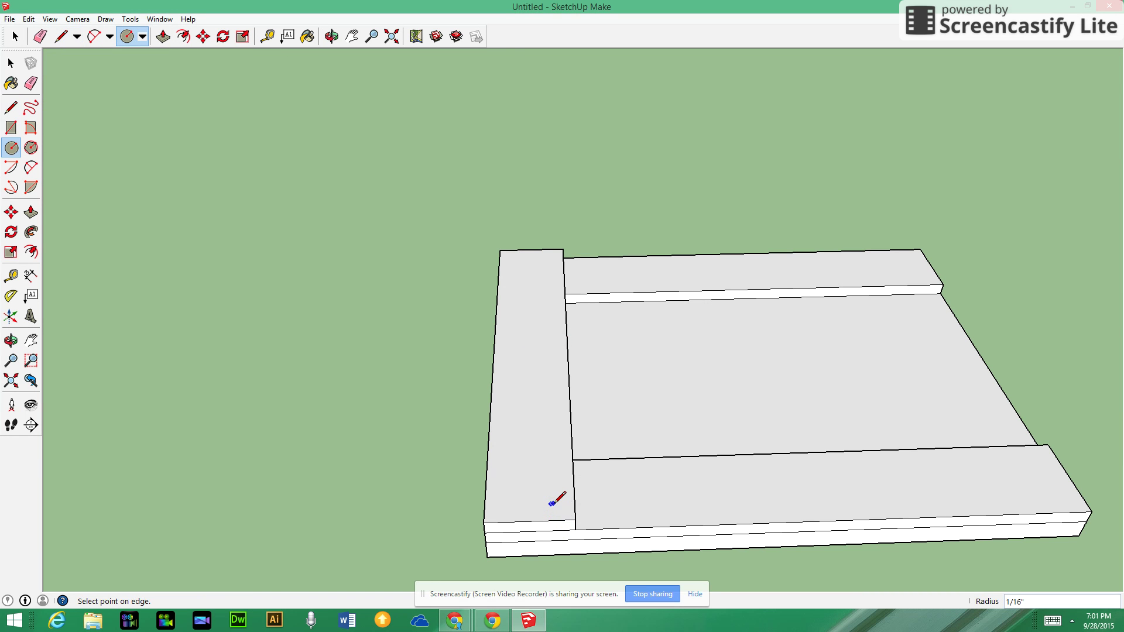
{"action": "left_click", "coordinate": [554, 503]}
{"action": "left_click", "coordinate": [511, 476]}
{"action": "middle_click_drag", "start_coordinate": [396, 396], "coordinate": [720, 359]}
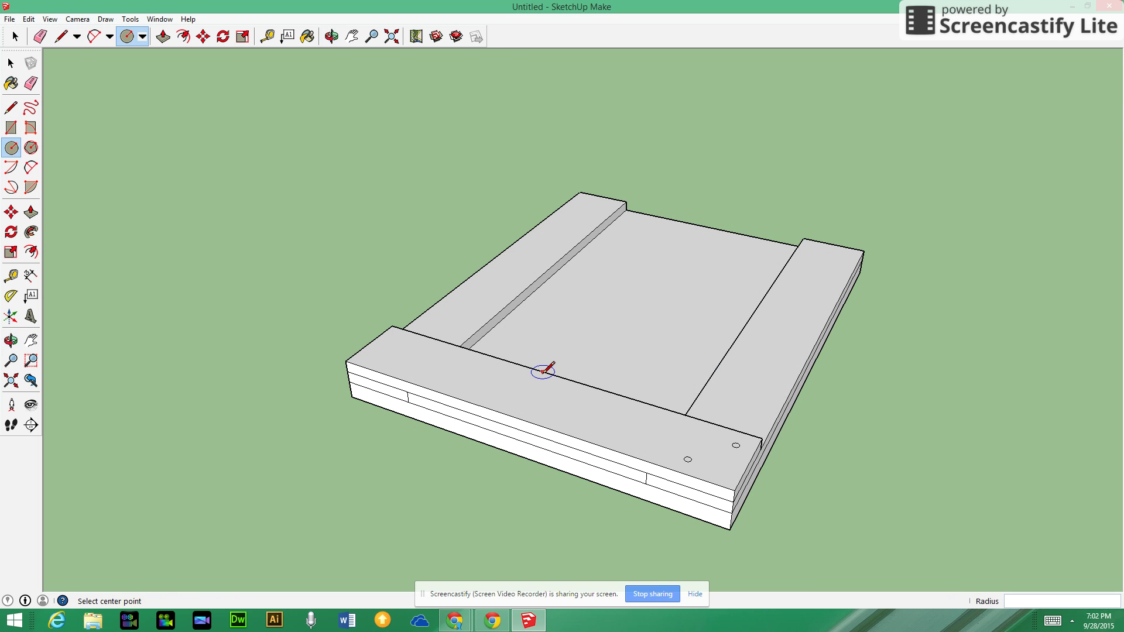